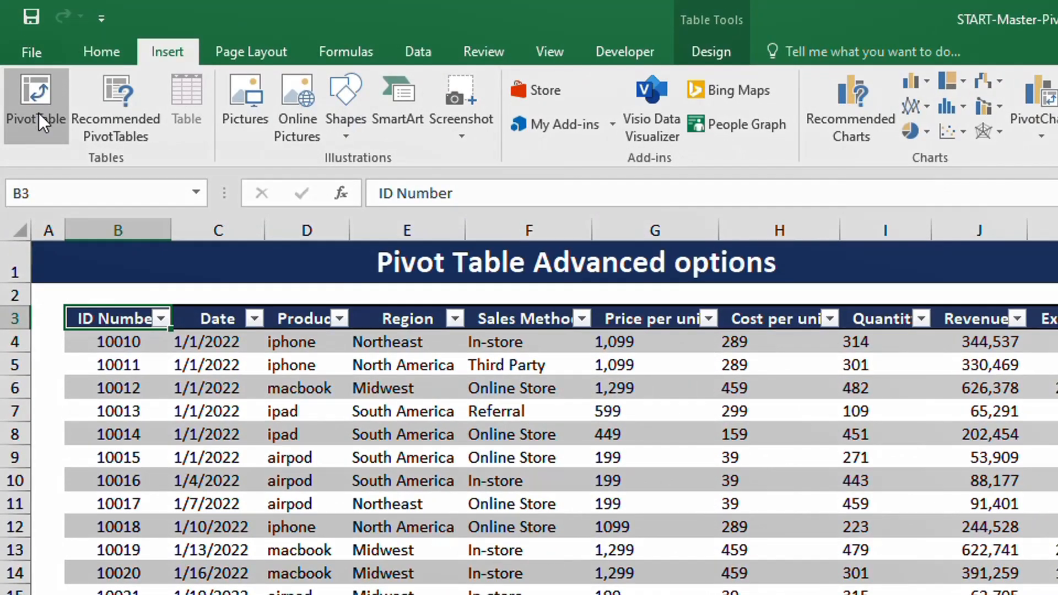
Create a PivotTable from Table3 on a new worksheet and view the field list's layout options
click(33, 90)
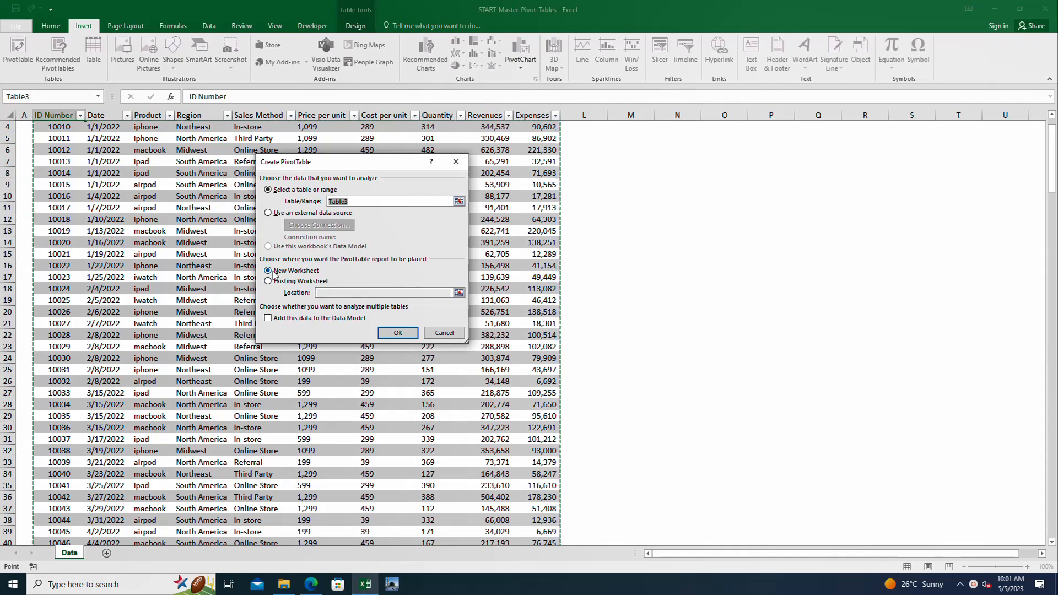
click(398, 334)
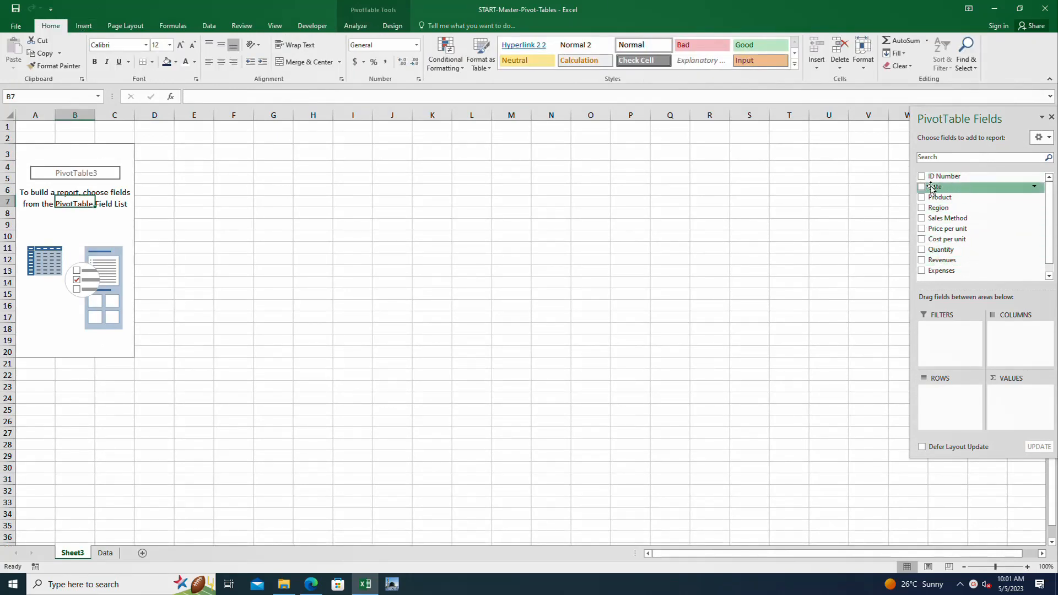
click(1049, 138)
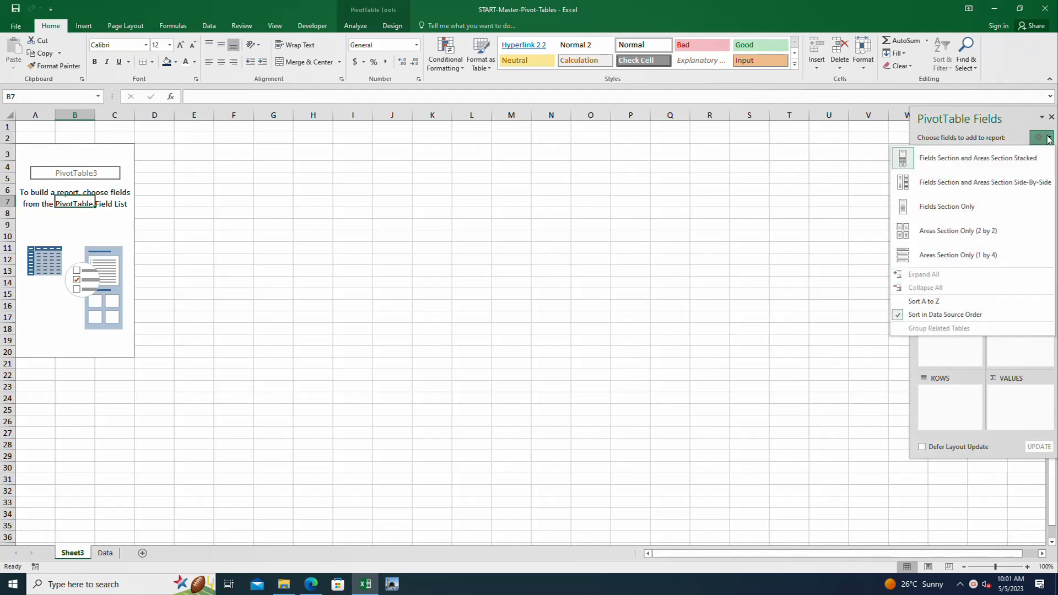
click(1049, 138)
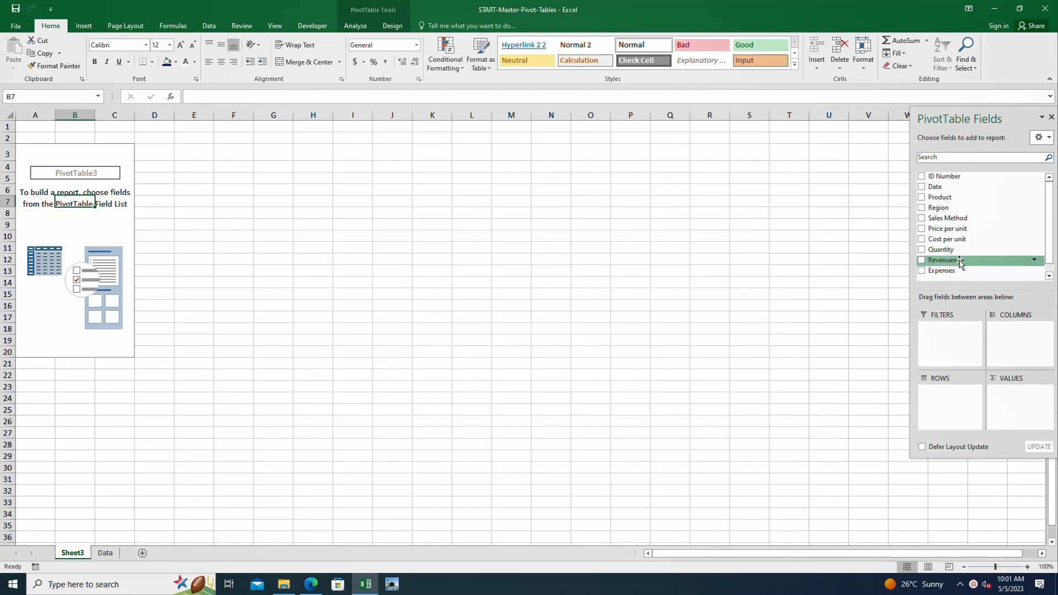
Summarize Revenues by Product in the PivotTable and sort the products from largest to smallest revenue
drag(960, 263, 1014, 402)
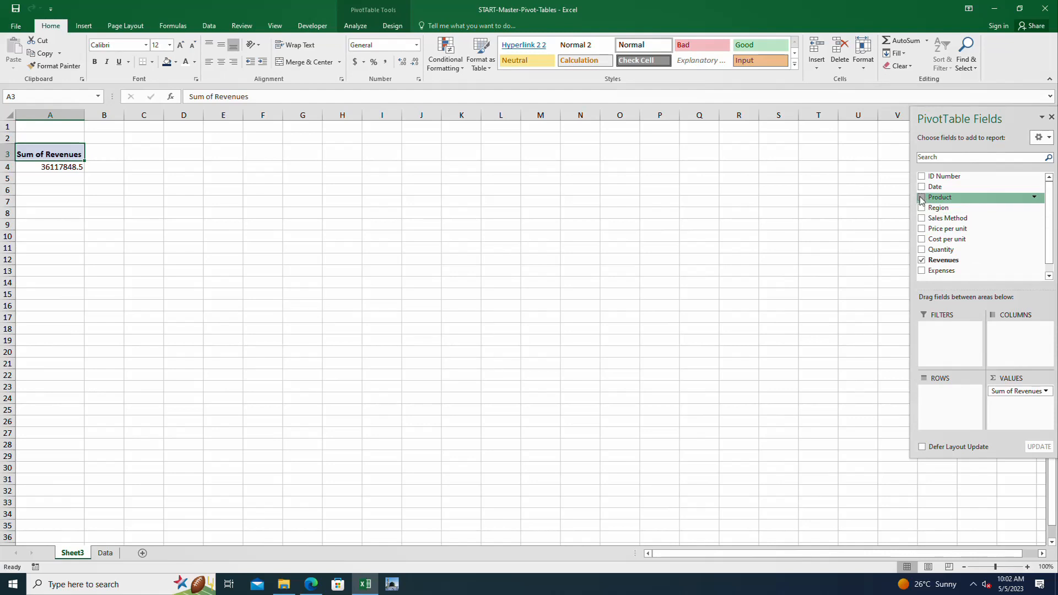
drag(924, 199, 943, 393)
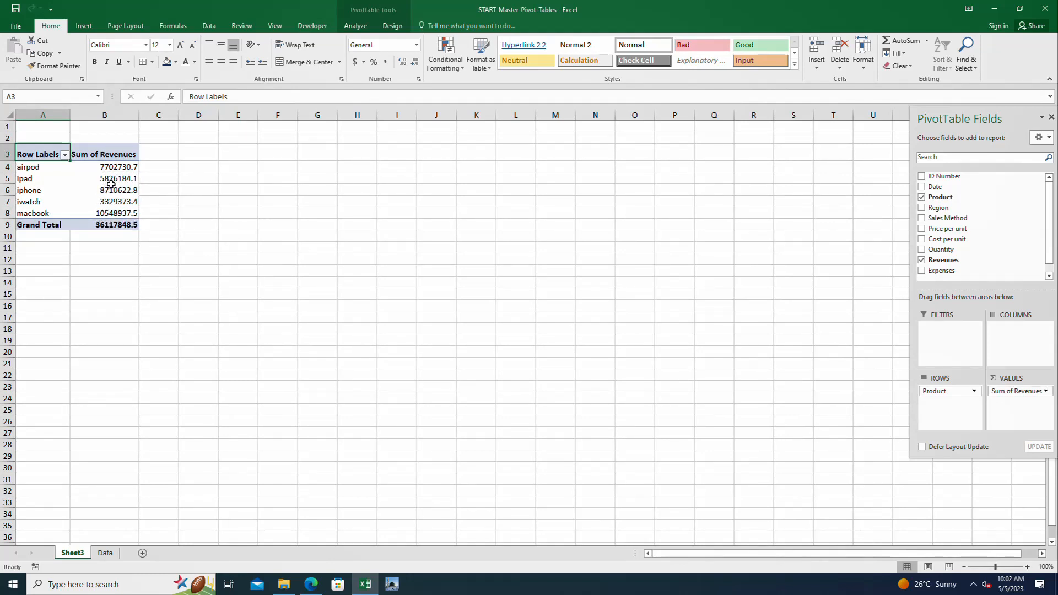
click(112, 167)
right_click(112, 167)
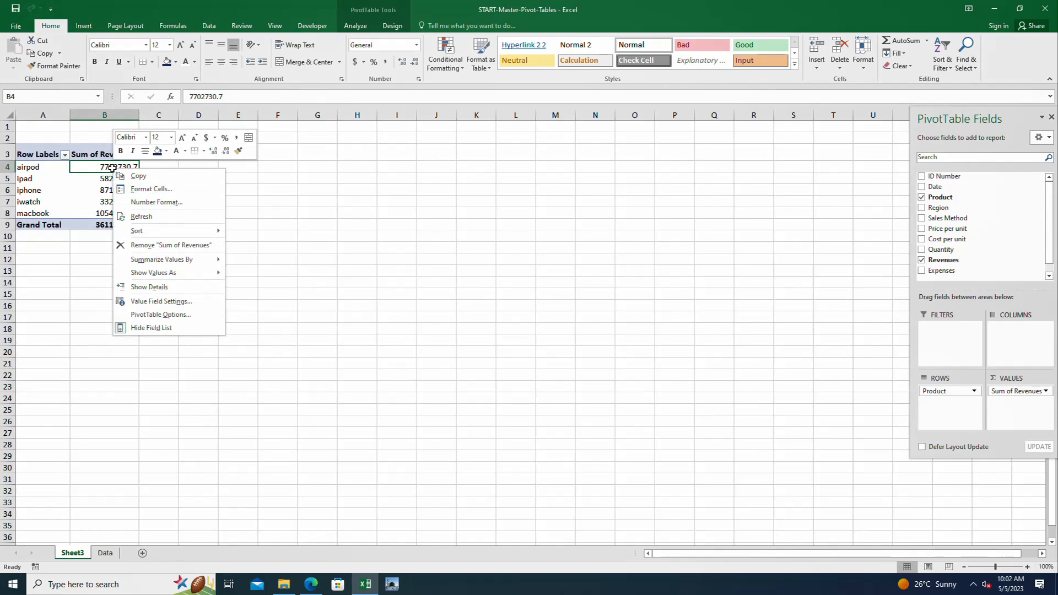
mouse_move(155, 236)
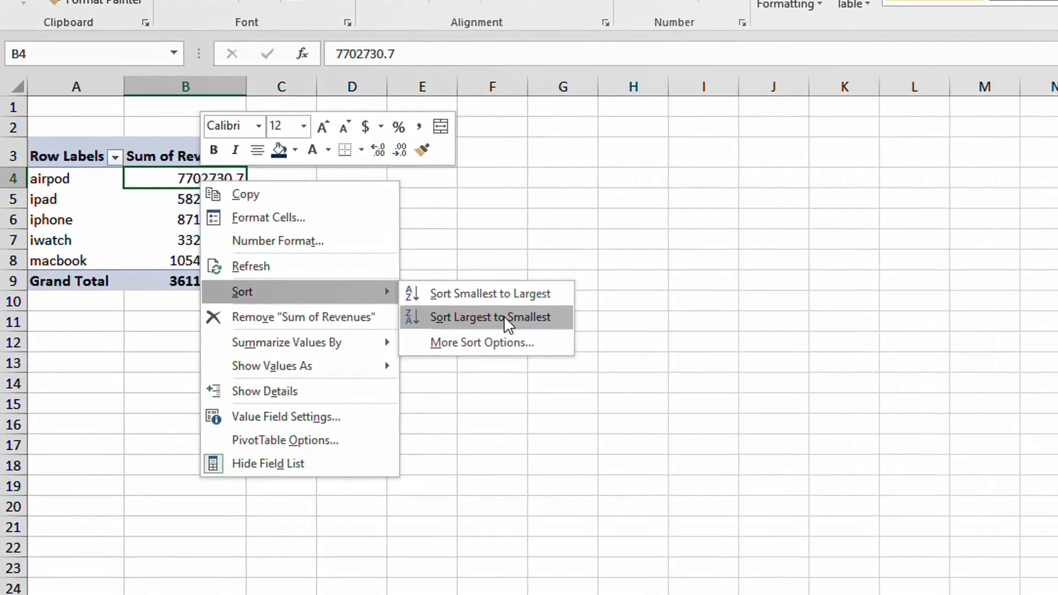
click(284, 244)
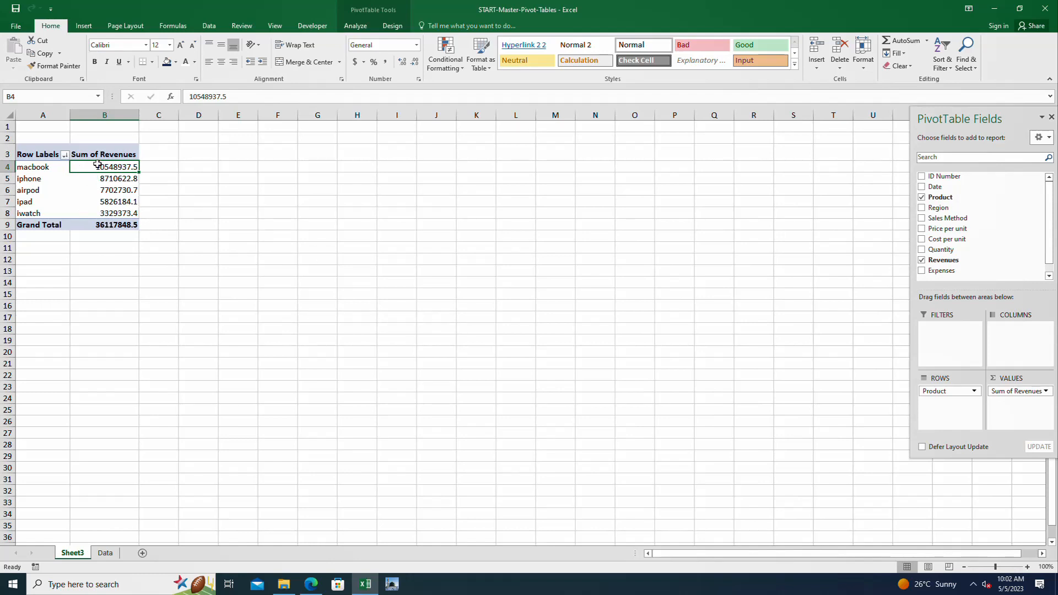
Format the product revenue values as Number with 0 decimal places and a 1000 separator
drag(97, 164, 84, 215)
right_click(87, 188)
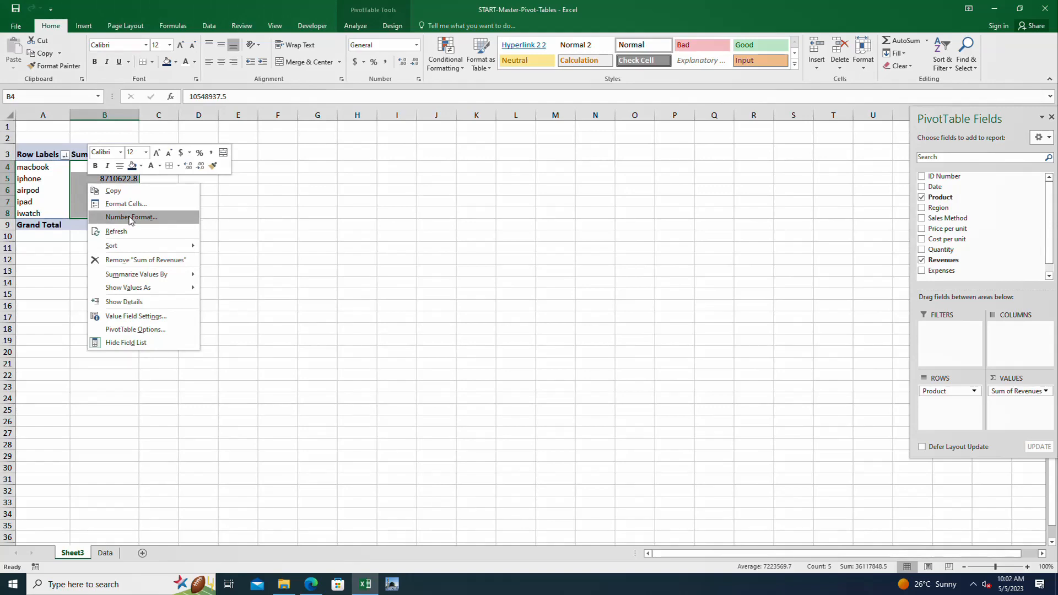
click(131, 218)
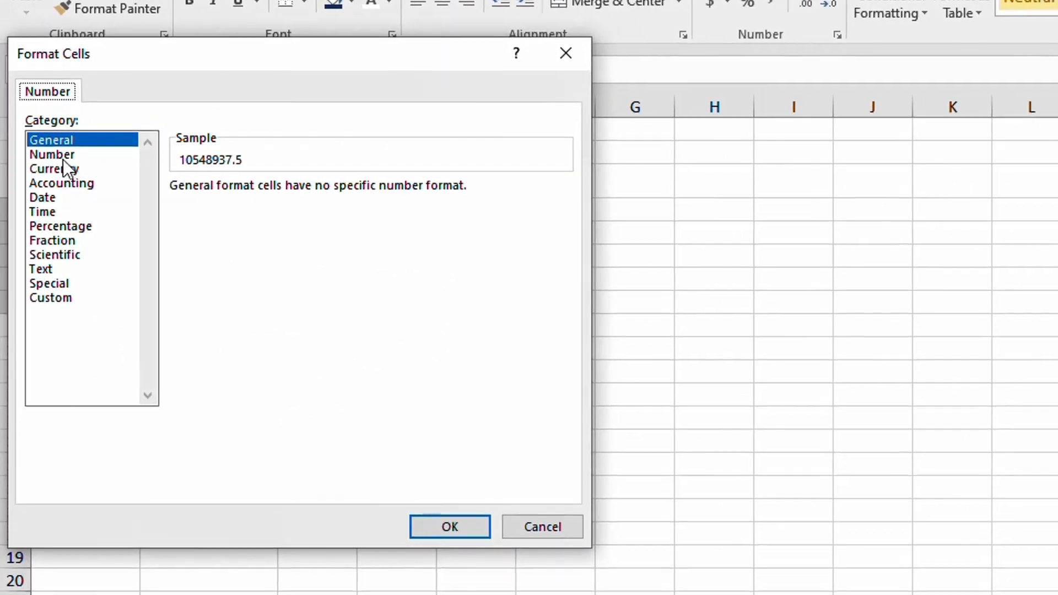
click(63, 157)
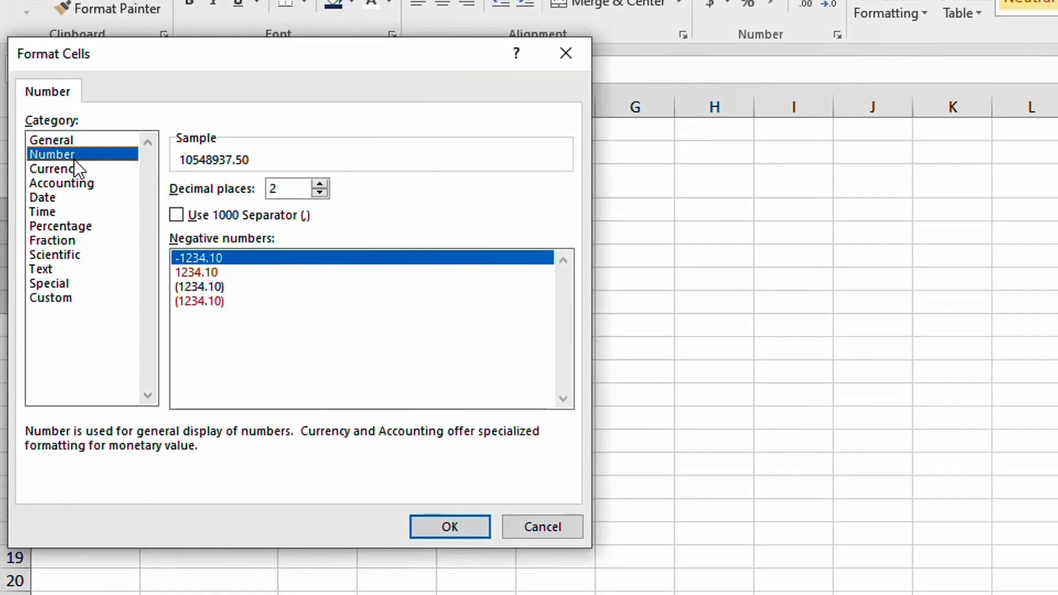
click(319, 193)
click(319, 192)
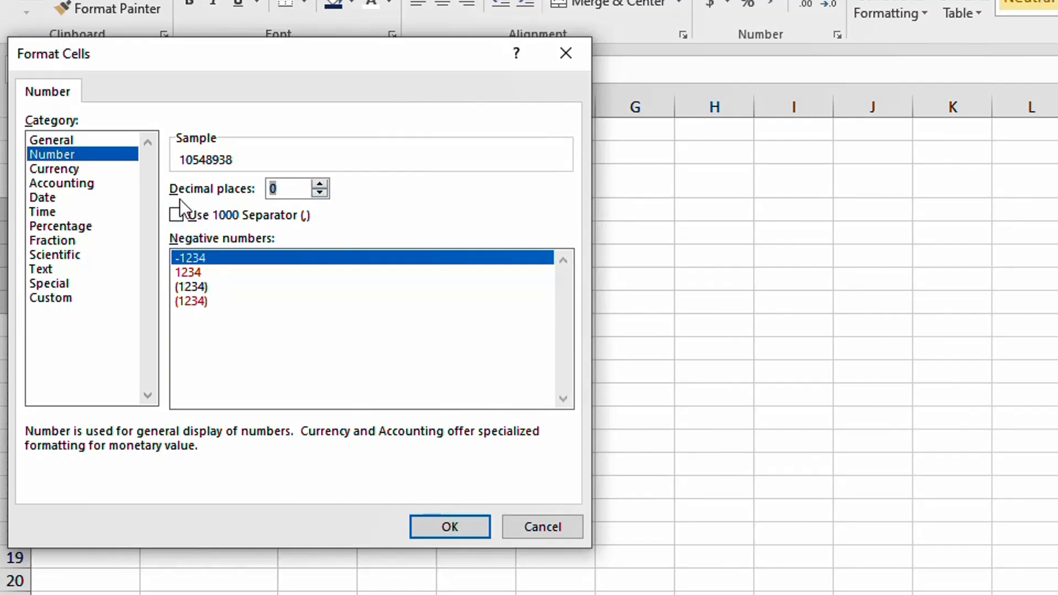
click(176, 215)
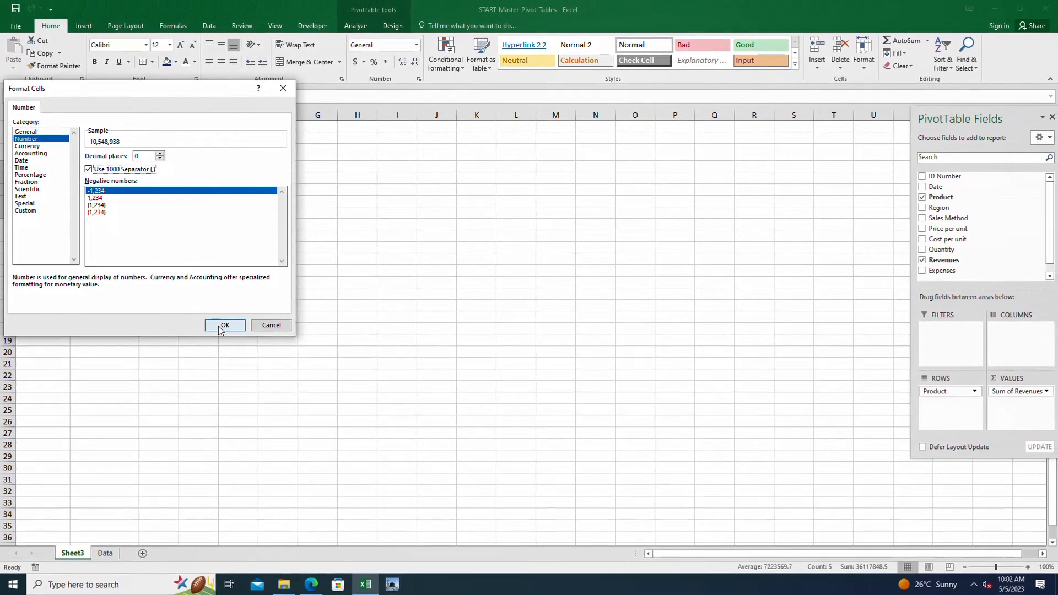
click(291, 397)
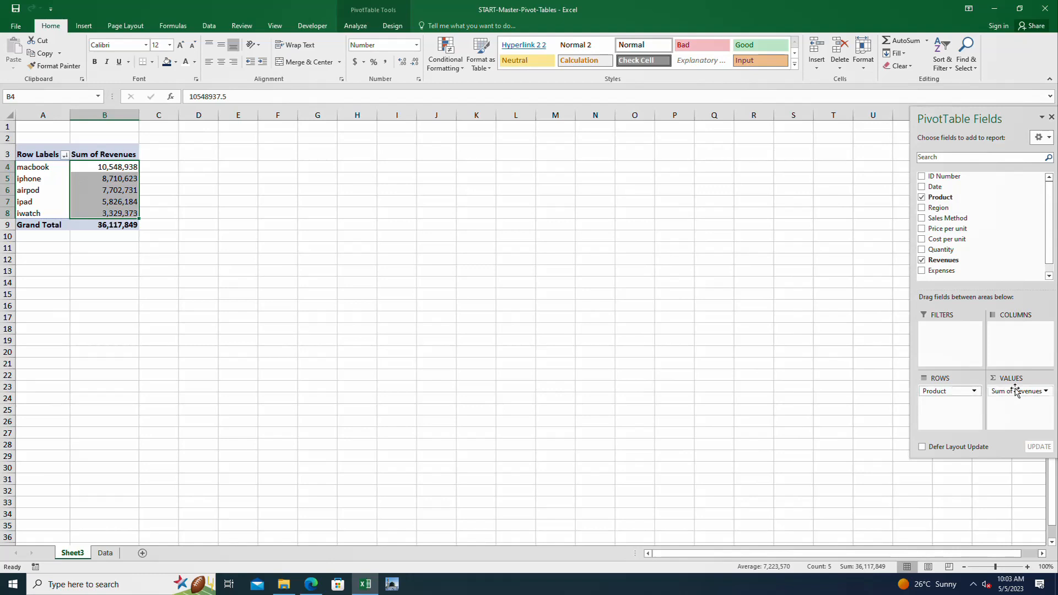
Replace Revenues with Price per unit in the PivotTable values and show it as % of Grand Total
drag(1016, 391, 768, 359)
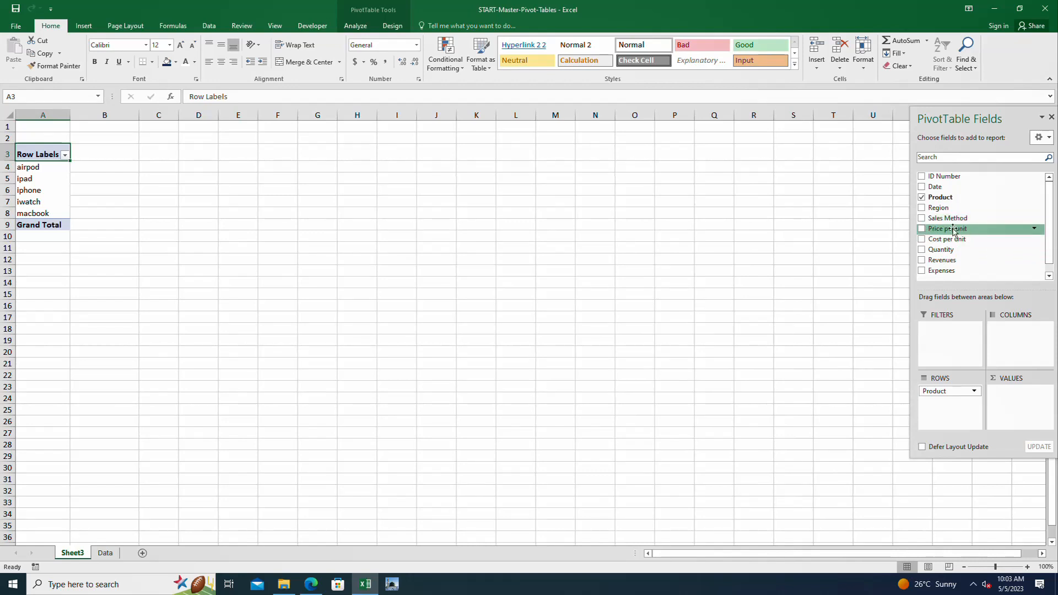
drag(924, 230, 1007, 382)
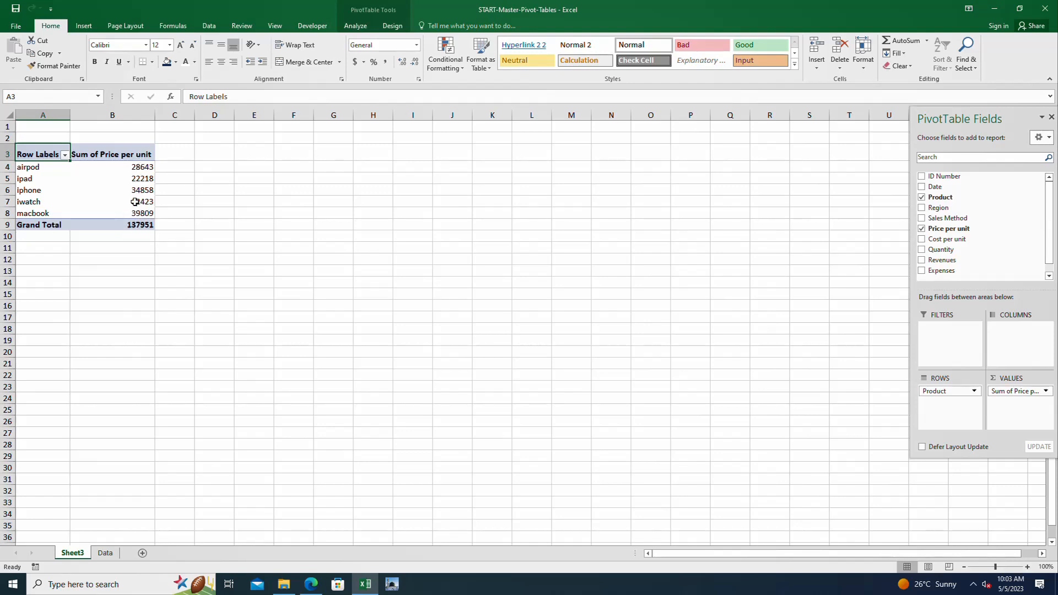
drag(140, 167, 141, 214)
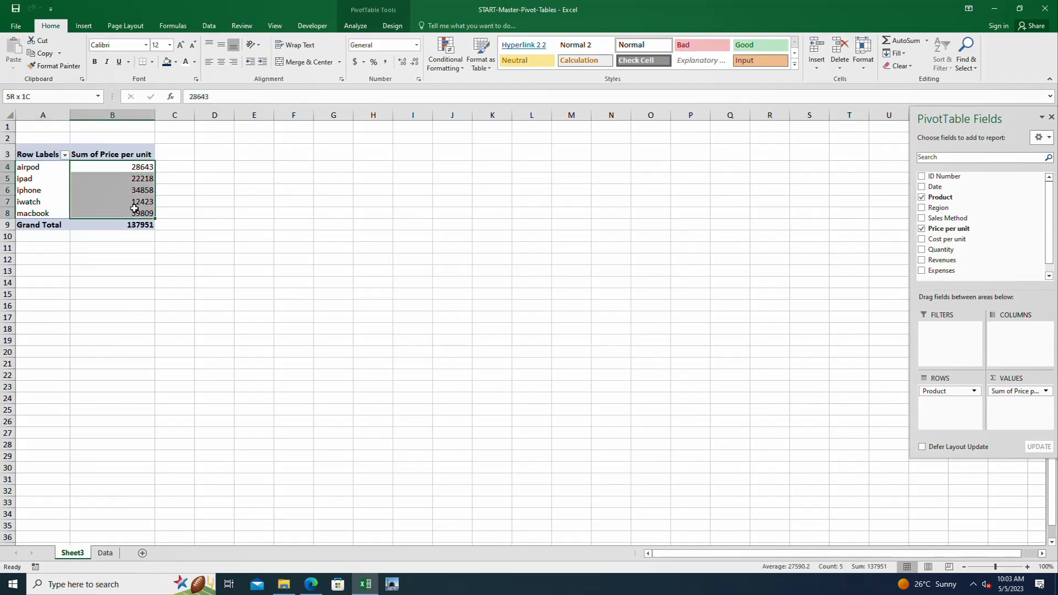
right_click(137, 187)
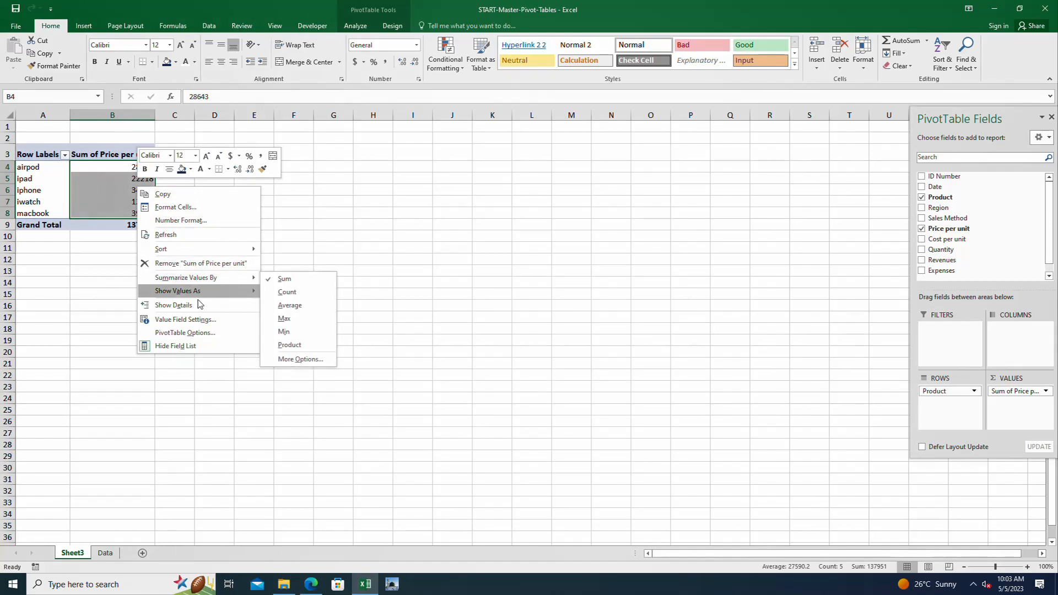
mouse_move(198, 299)
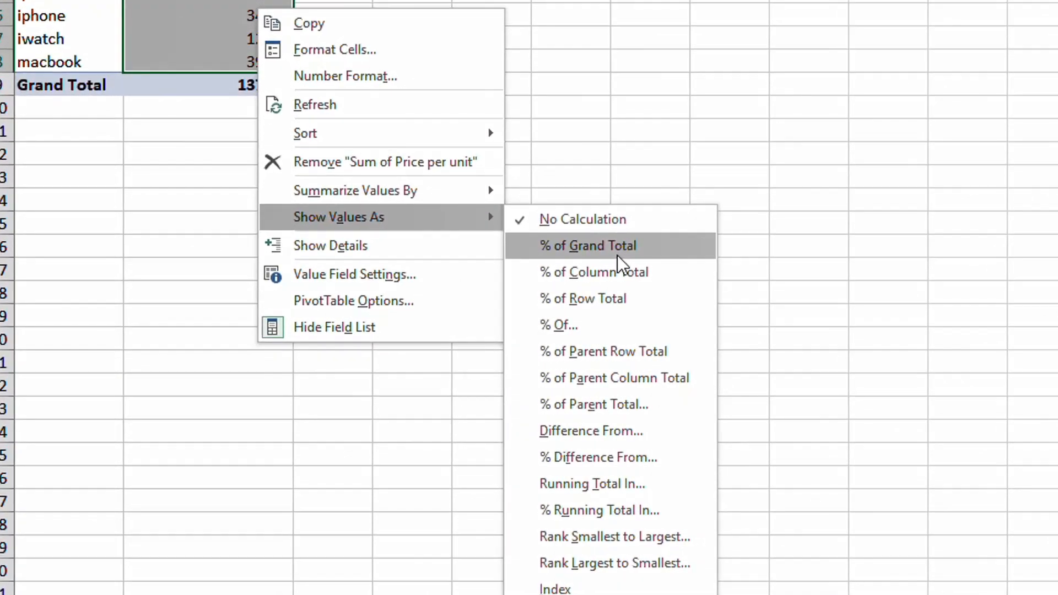
click(617, 246)
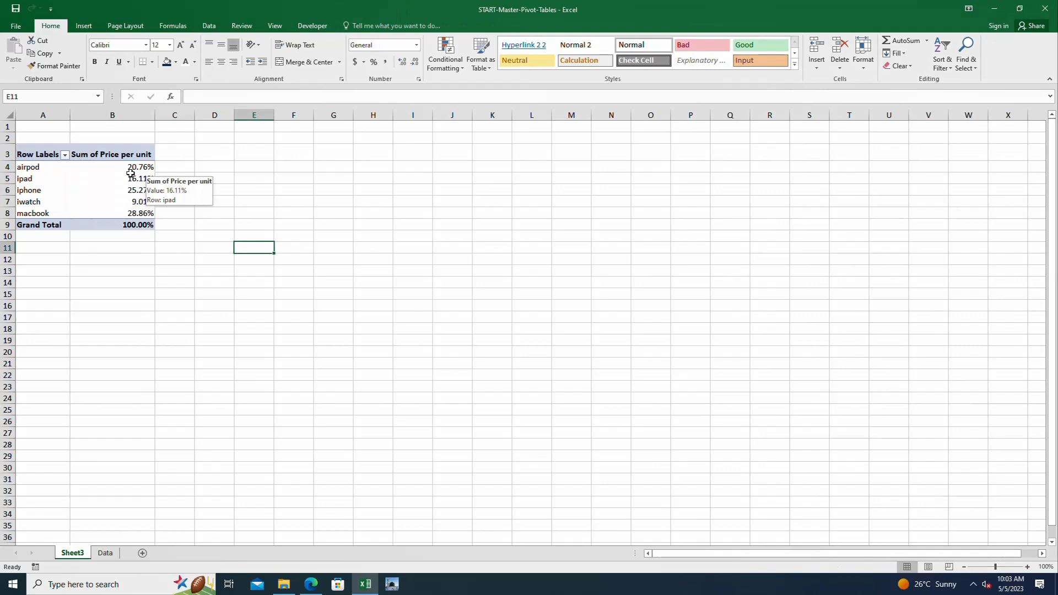
click(132, 175)
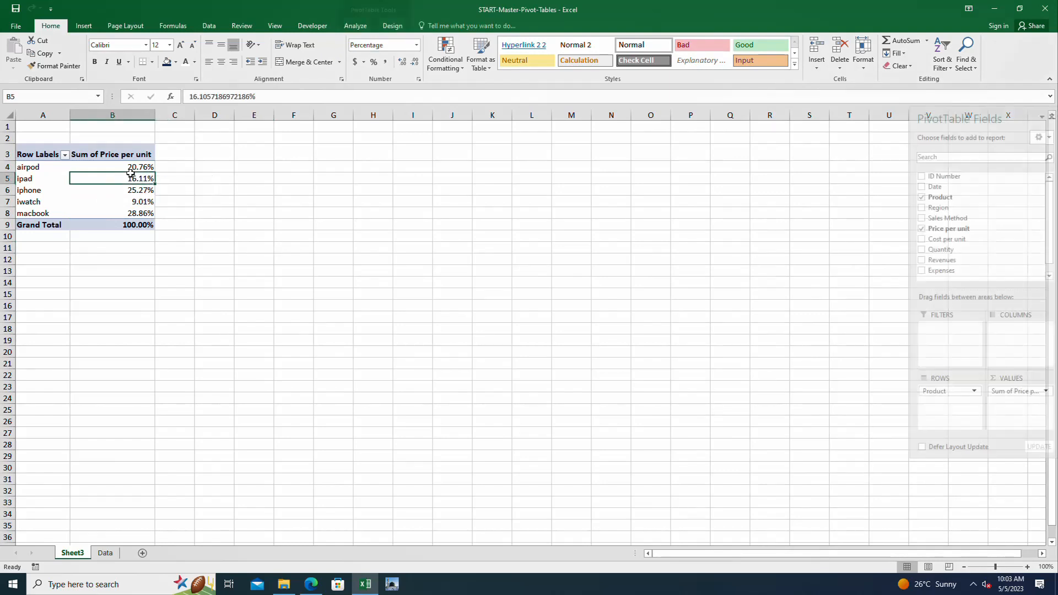
click(134, 167)
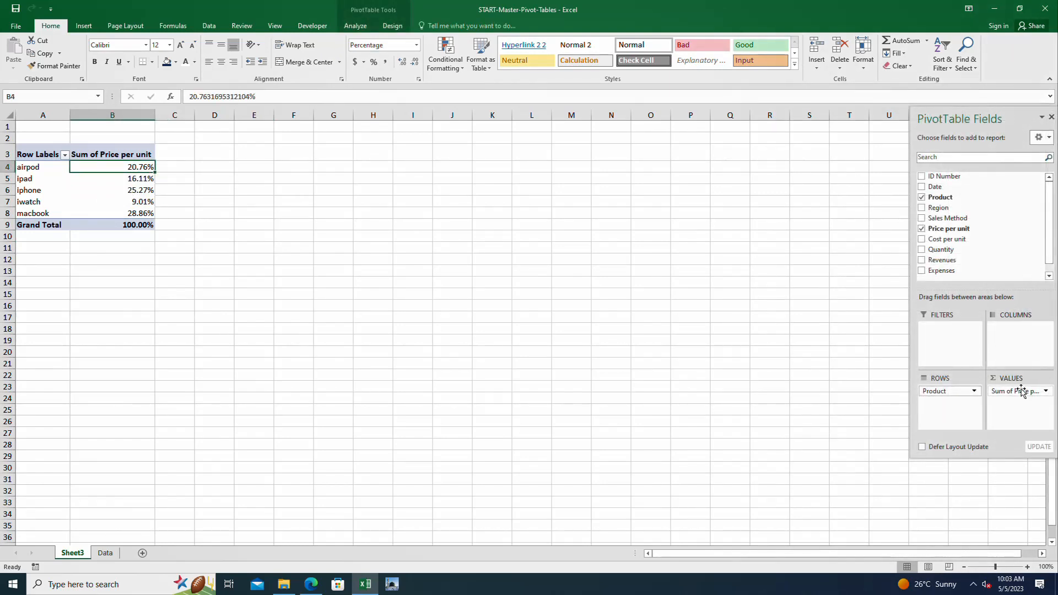
Replace Price per unit with Revenues in the PivotTable values
drag(1019, 391, 761, 384)
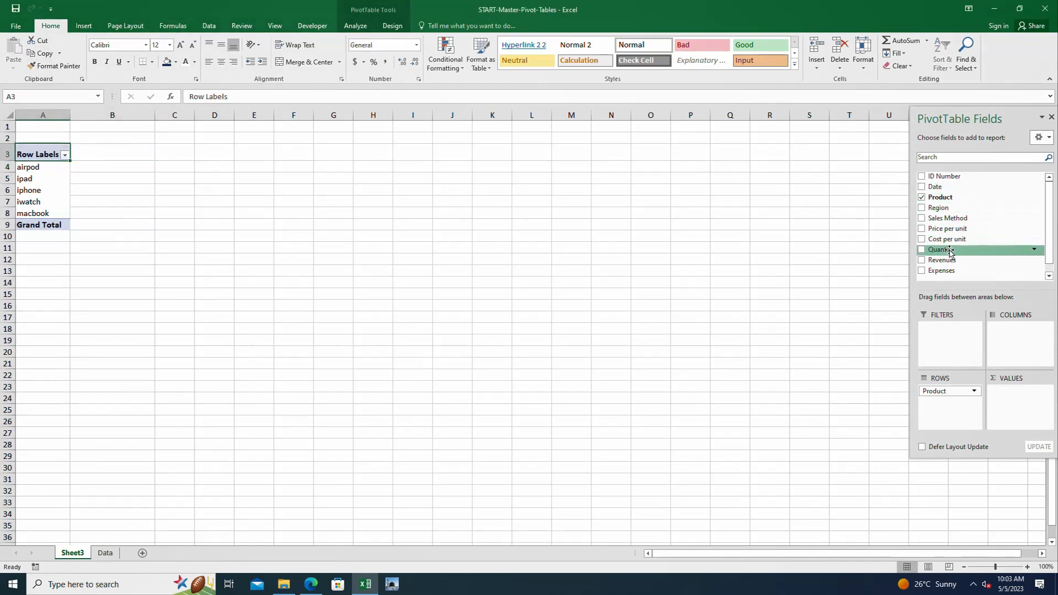
drag(939, 261, 1013, 391)
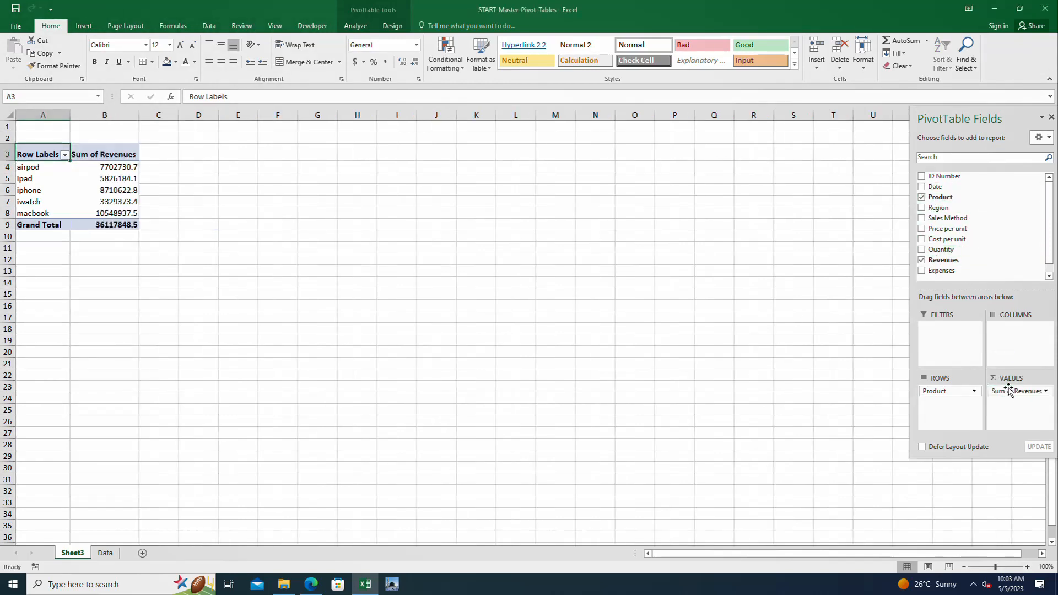
Try breaking the product rows down by Date, and remove the Date and Months fields from the rows
click(922, 187)
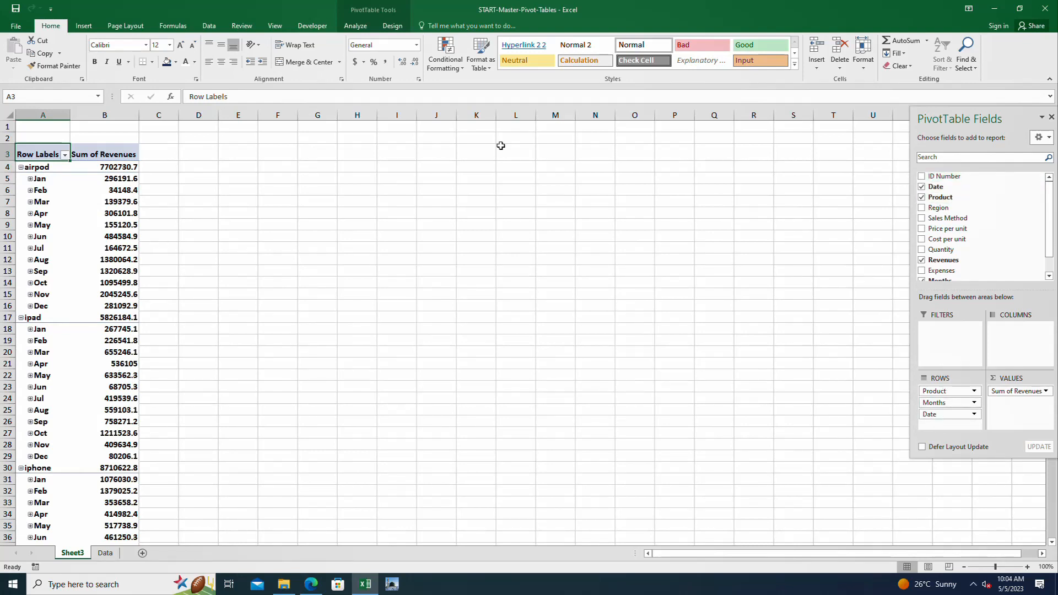
drag(948, 414, 832, 402)
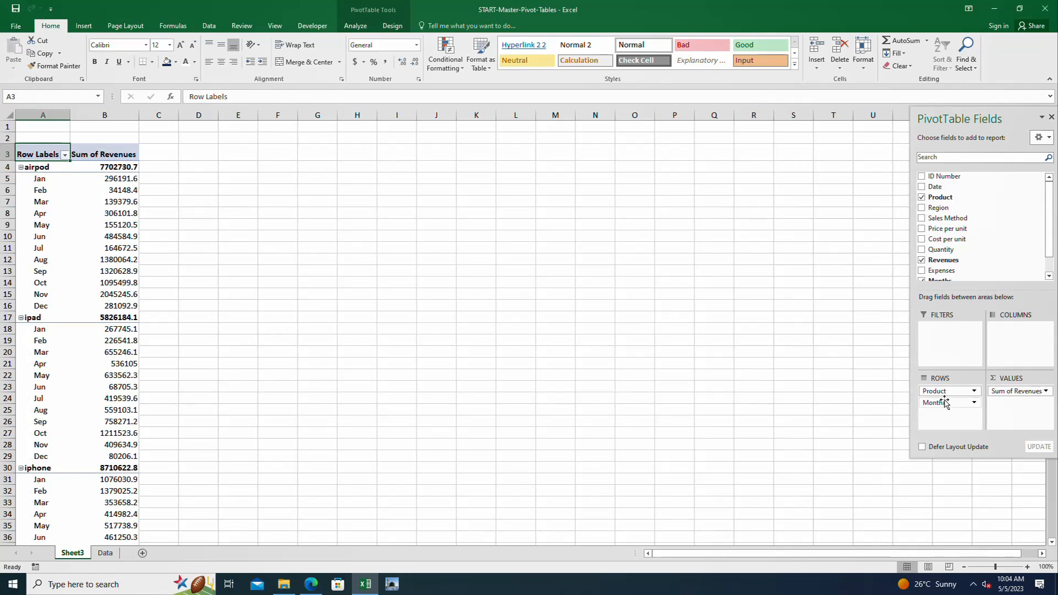
drag(945, 403, 790, 400)
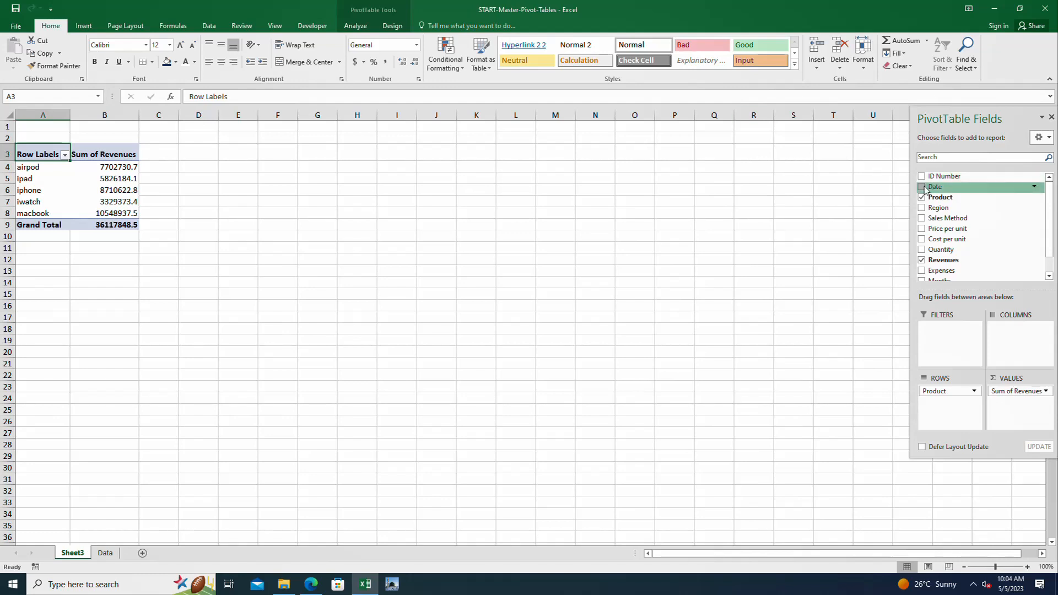
Add Date as a report filter and filter the PivotTable to 2-Jan
drag(937, 186, 942, 331)
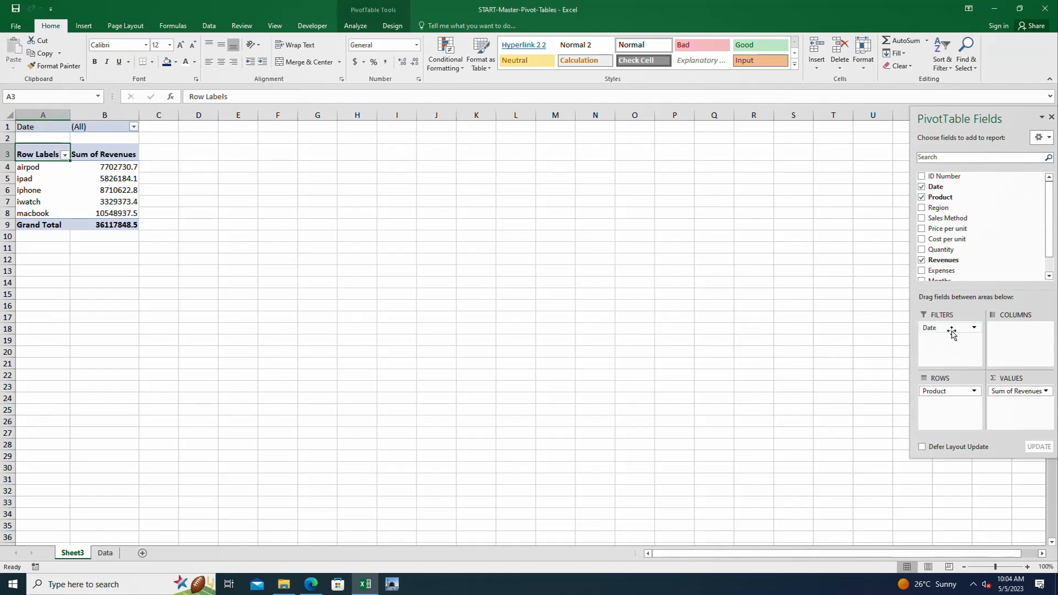
click(134, 127)
click(27, 180)
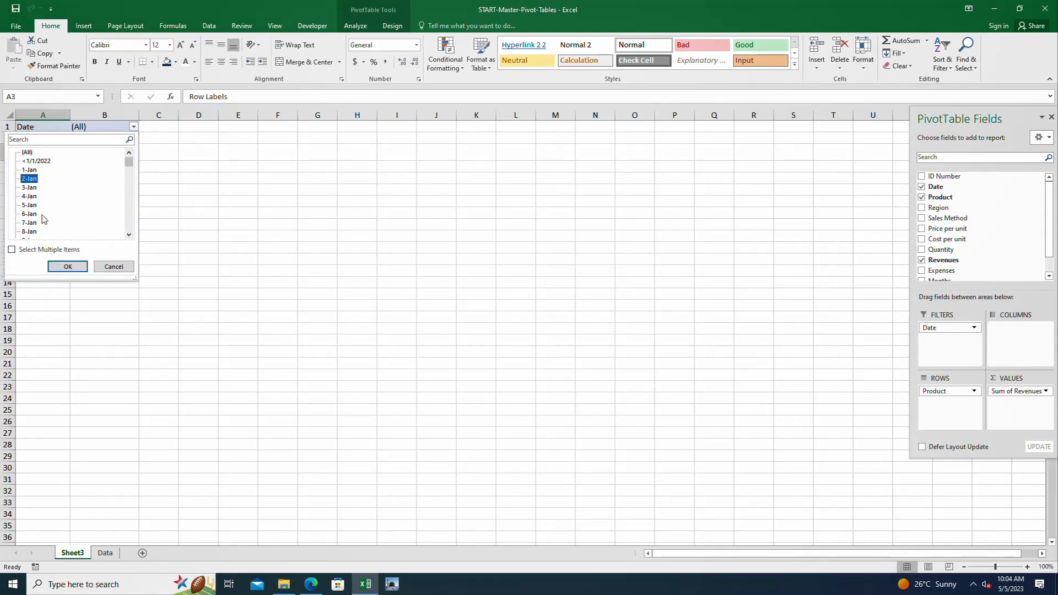
click(66, 266)
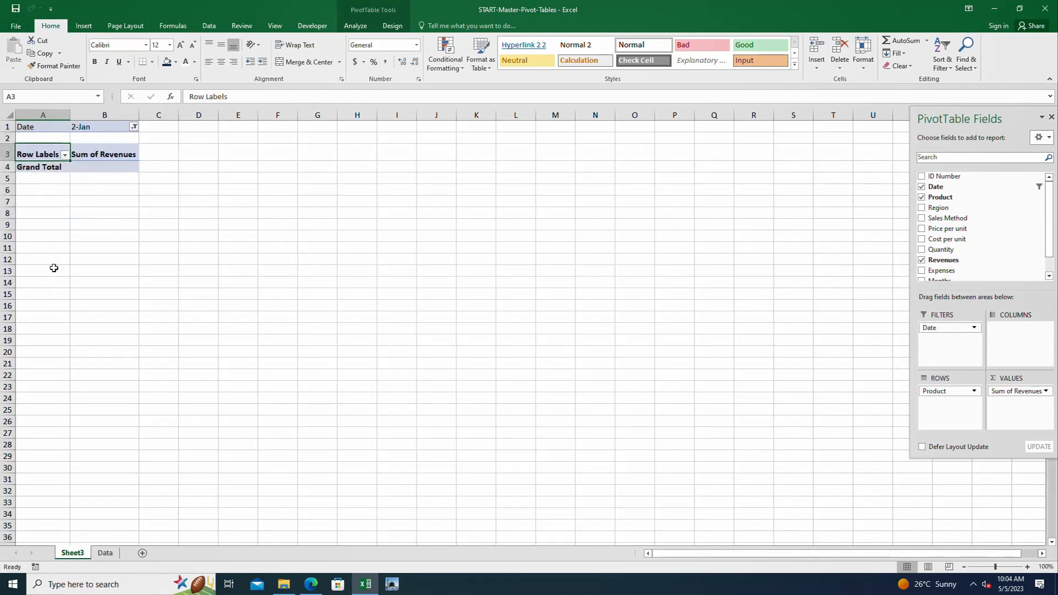
Allow multiple items in the Date report filter and include all dates
click(133, 127)
click(12, 250)
click(24, 152)
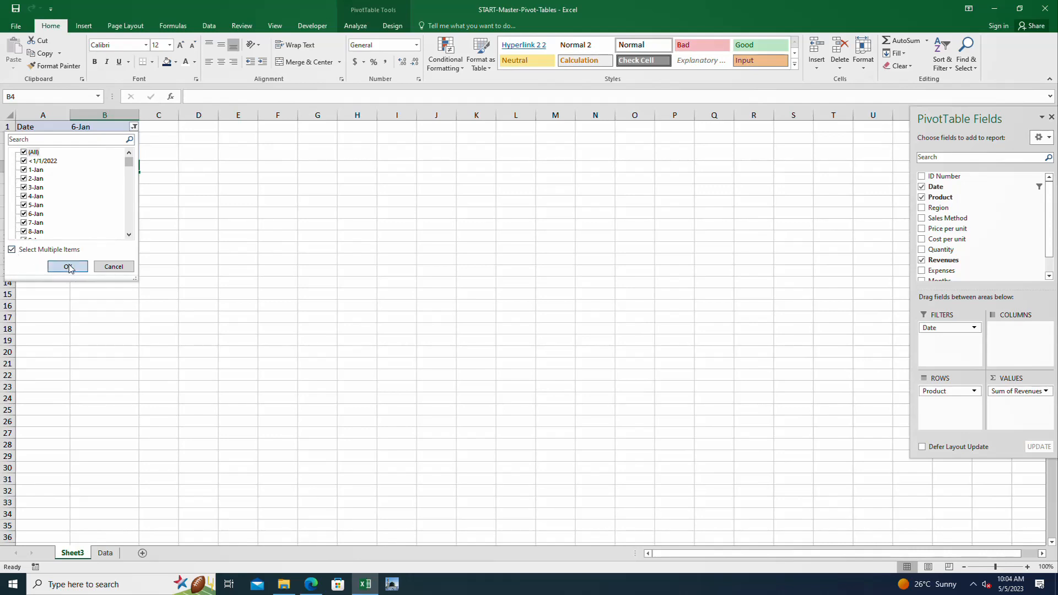
click(67, 266)
drag(173, 270, 201, 271)
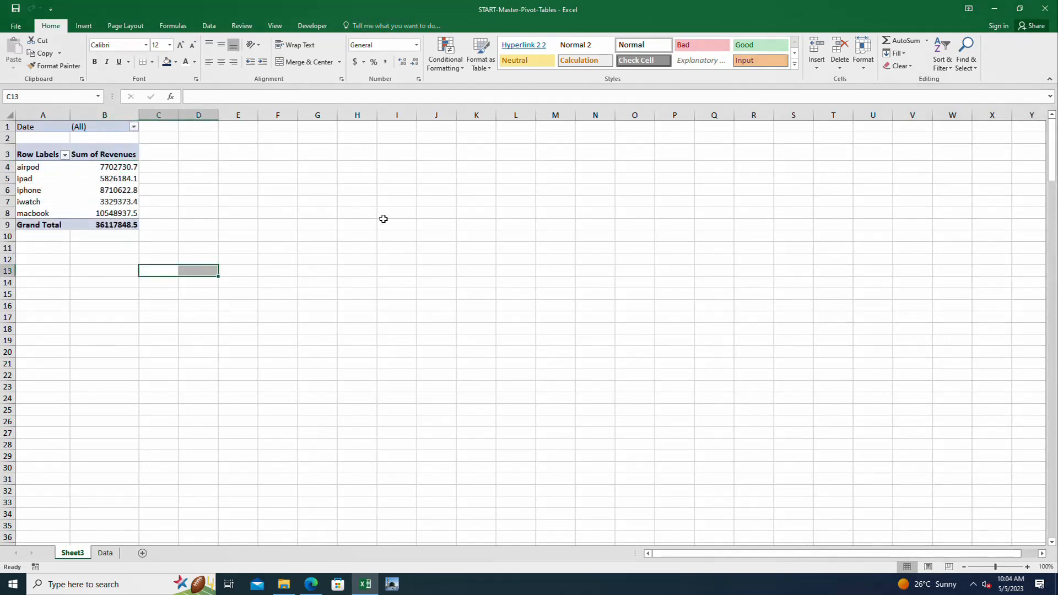
Exclude 1-Jan from the Date report filter
click(134, 127)
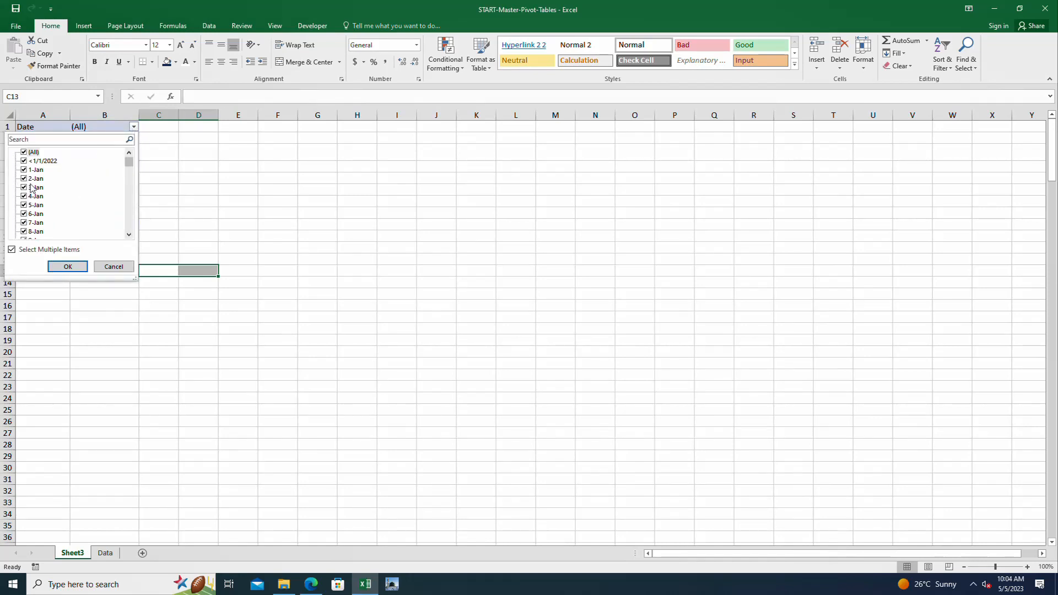
click(42, 161)
click(24, 171)
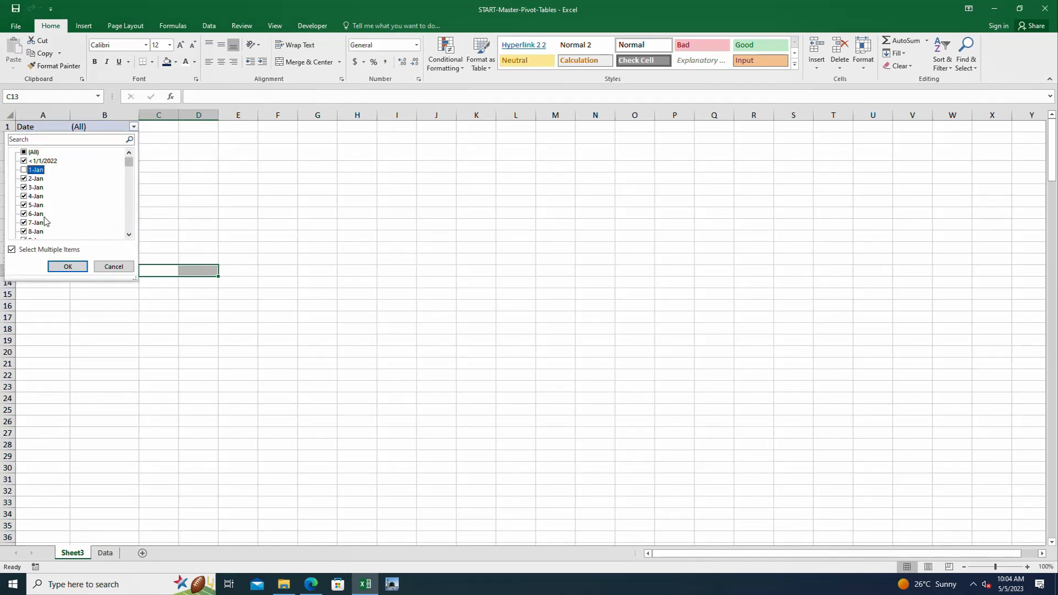
click(67, 266)
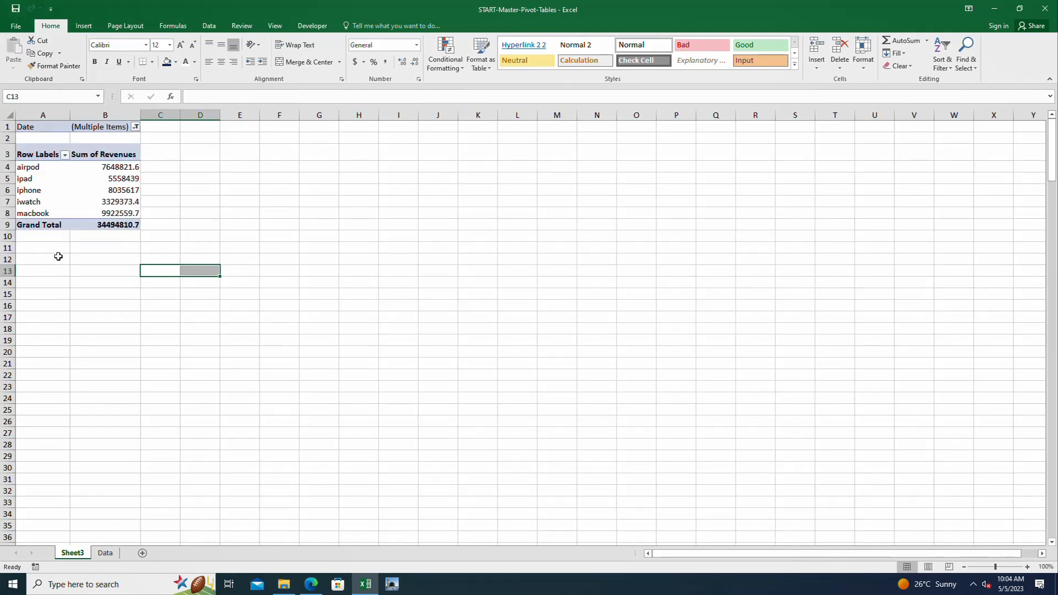
drag(135, 253, 159, 248)
click(197, 194)
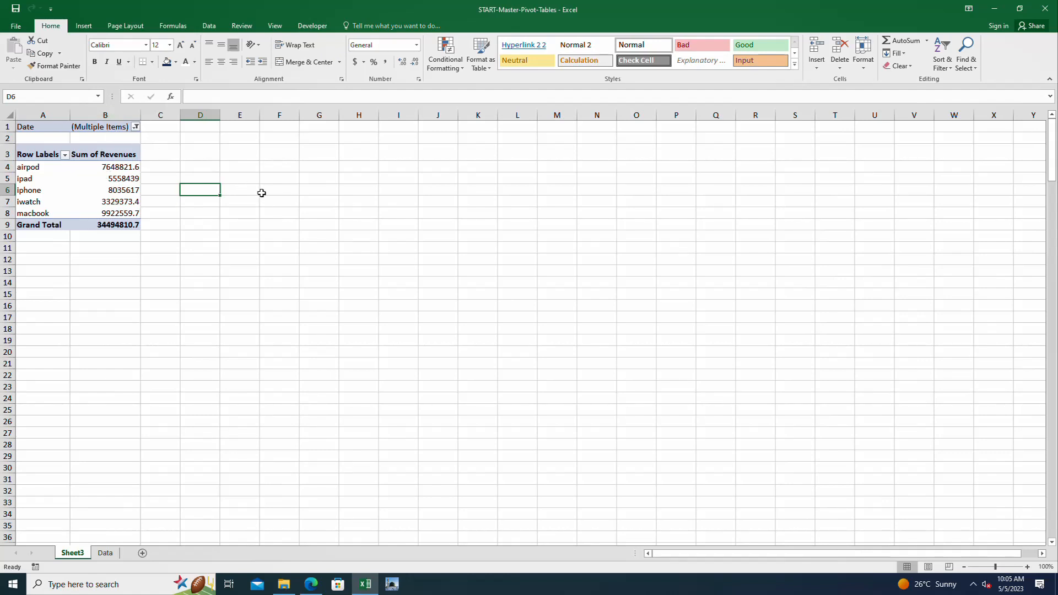
Remove the Date field from the PivotTable's report filters
click(97, 125)
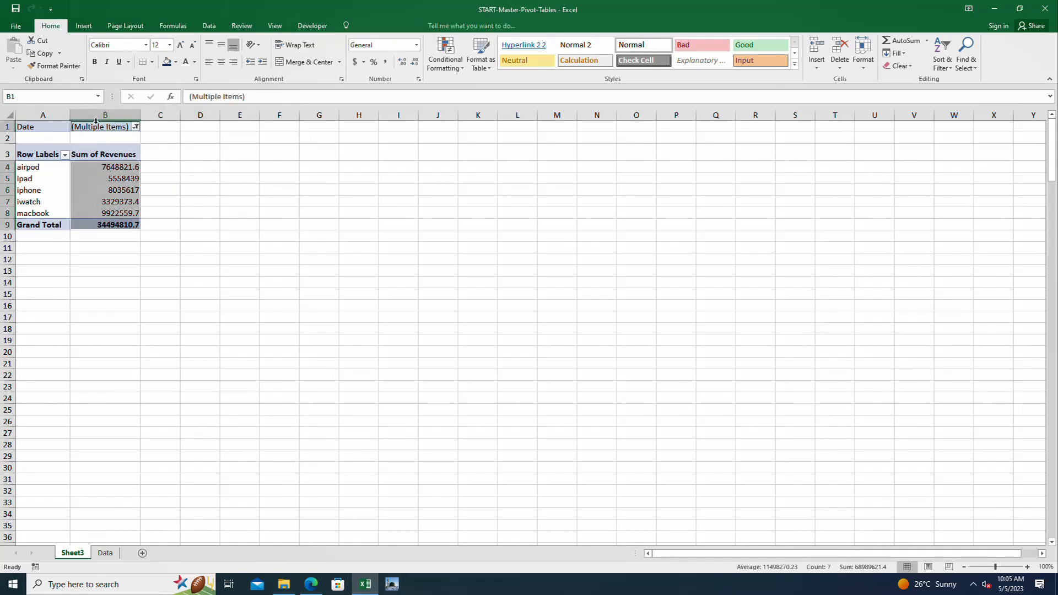
click(44, 124)
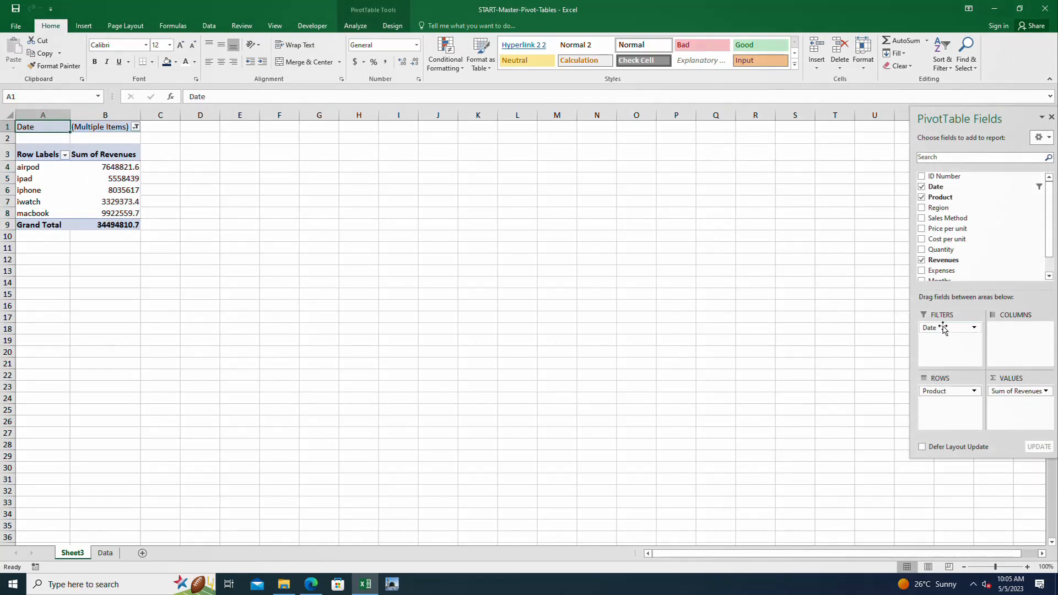
drag(940, 328, 765, 304)
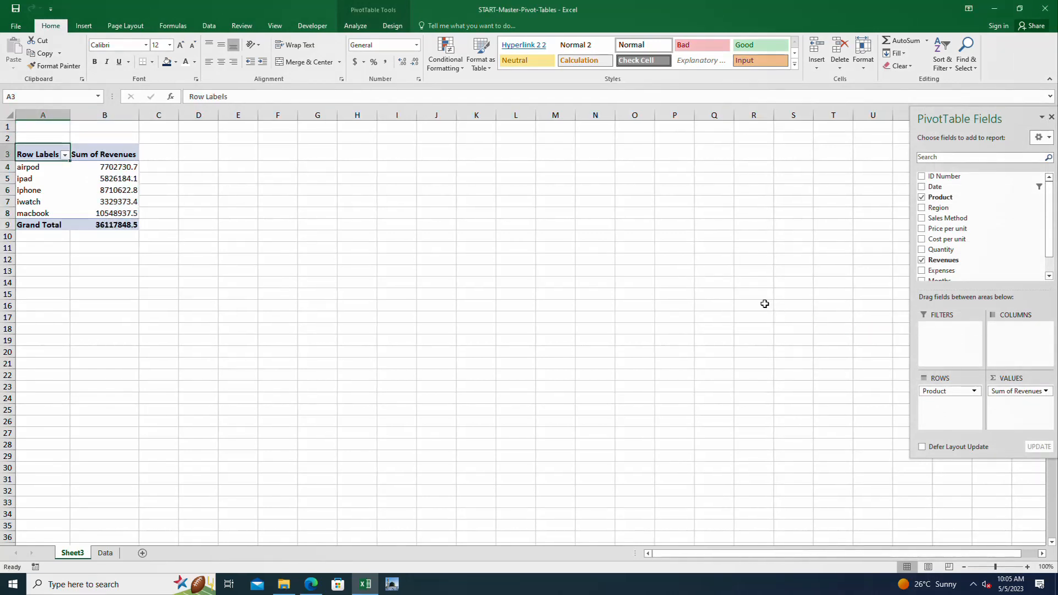
click(687, 295)
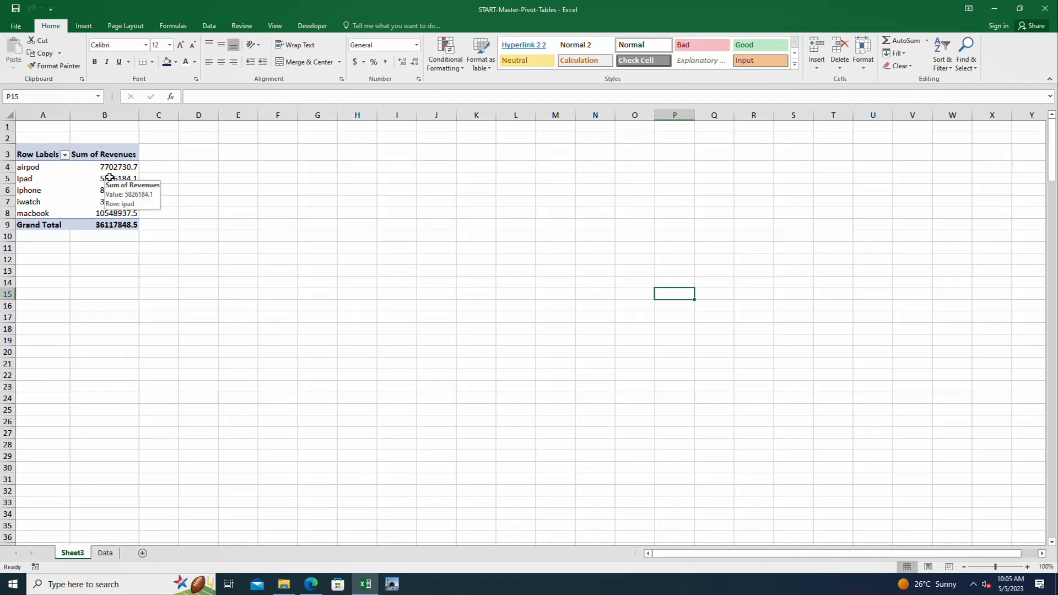
Insert a timeline for the Date field of the PivotTable
click(309, 27)
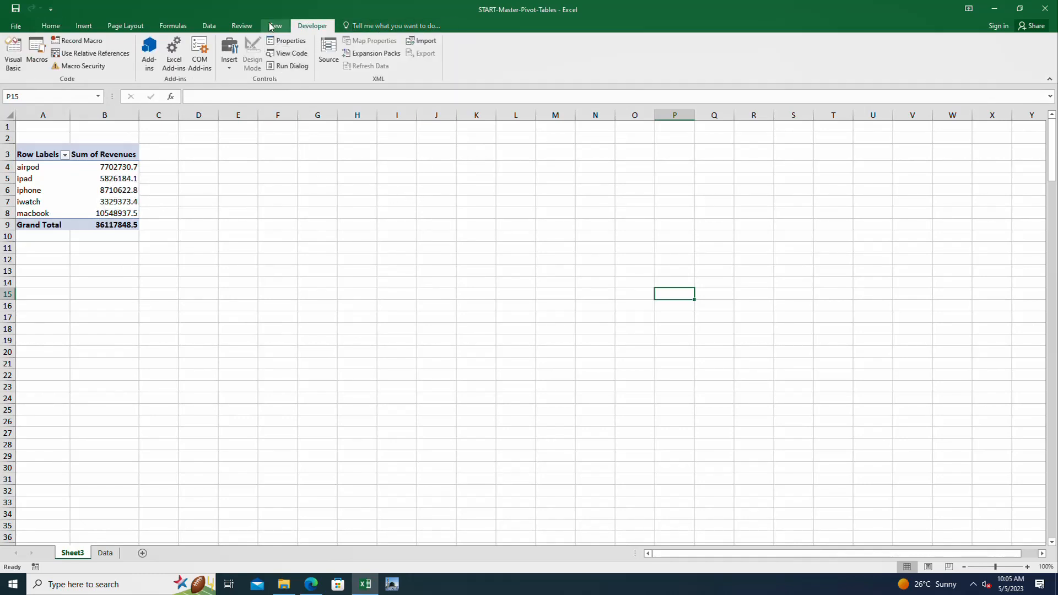
click(44, 182)
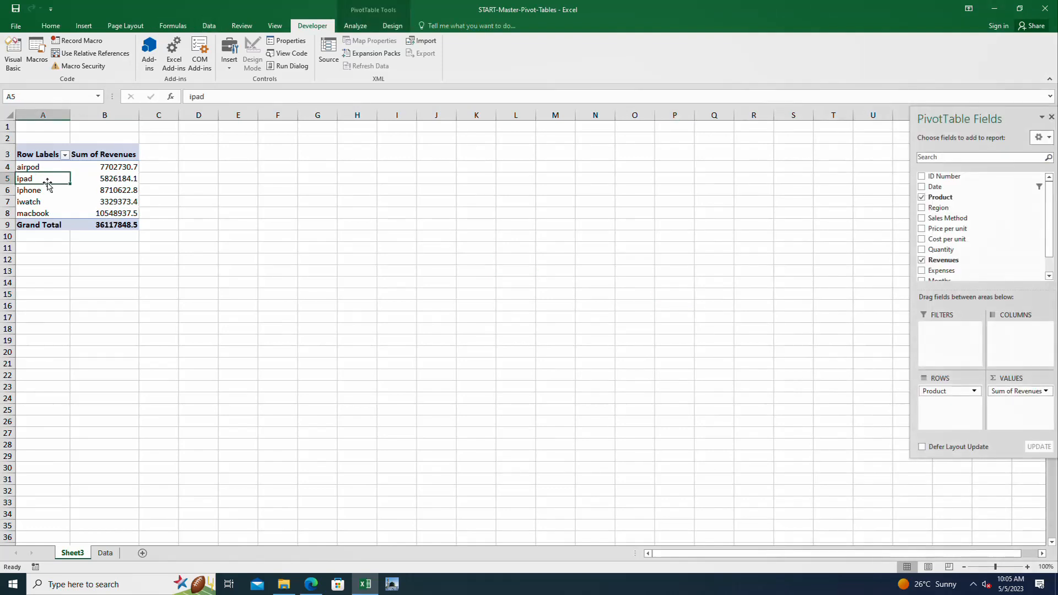
click(355, 25)
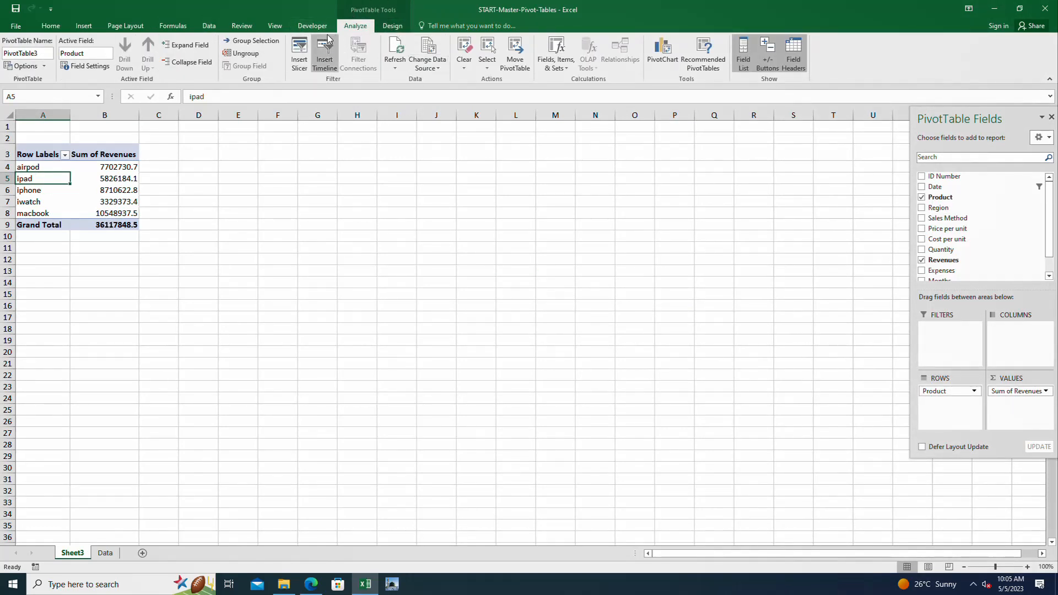
click(323, 50)
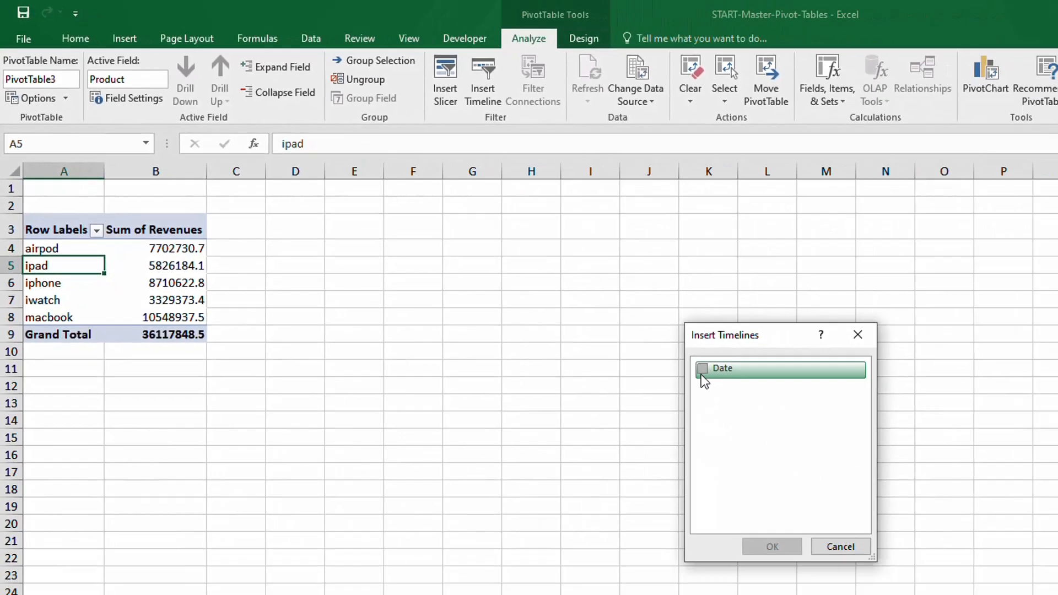
click(953, 496)
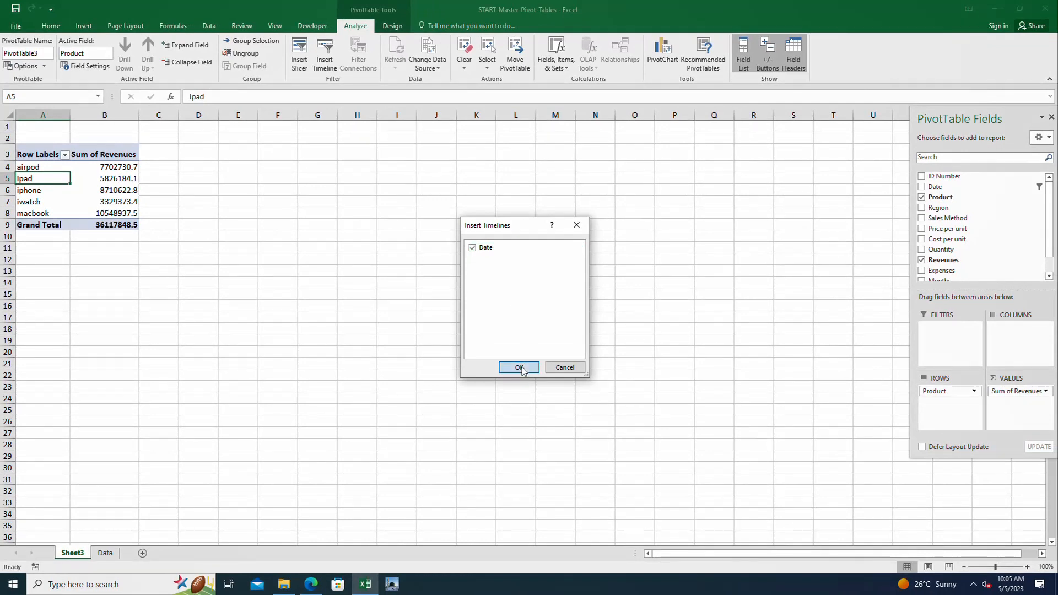
click(519, 367)
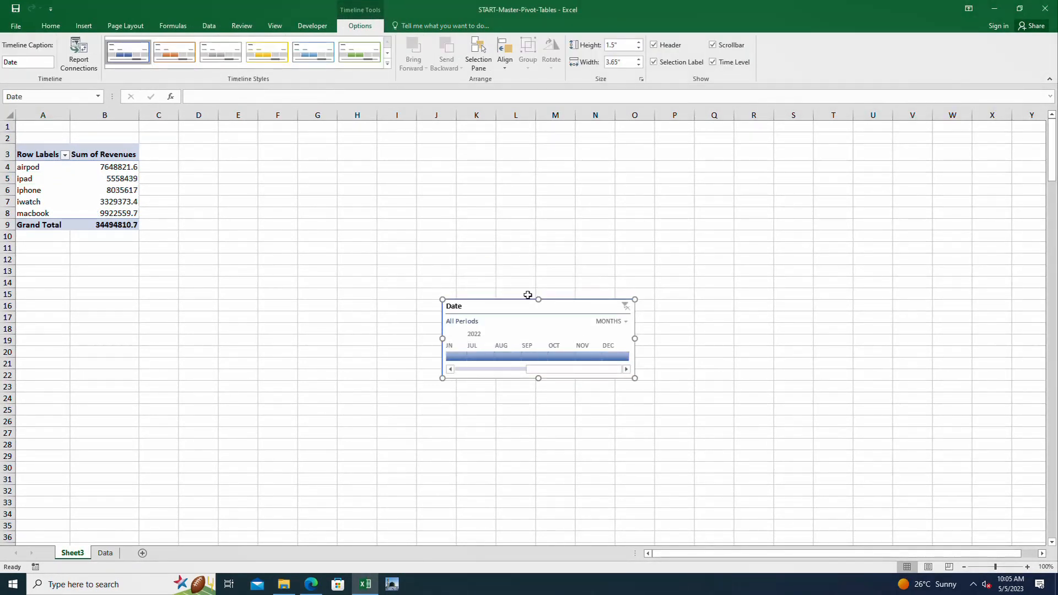
Place the Date timeline beside the PivotTable and widen it to about 6.79 inches to fit all twelve months
drag(519, 307, 244, 155)
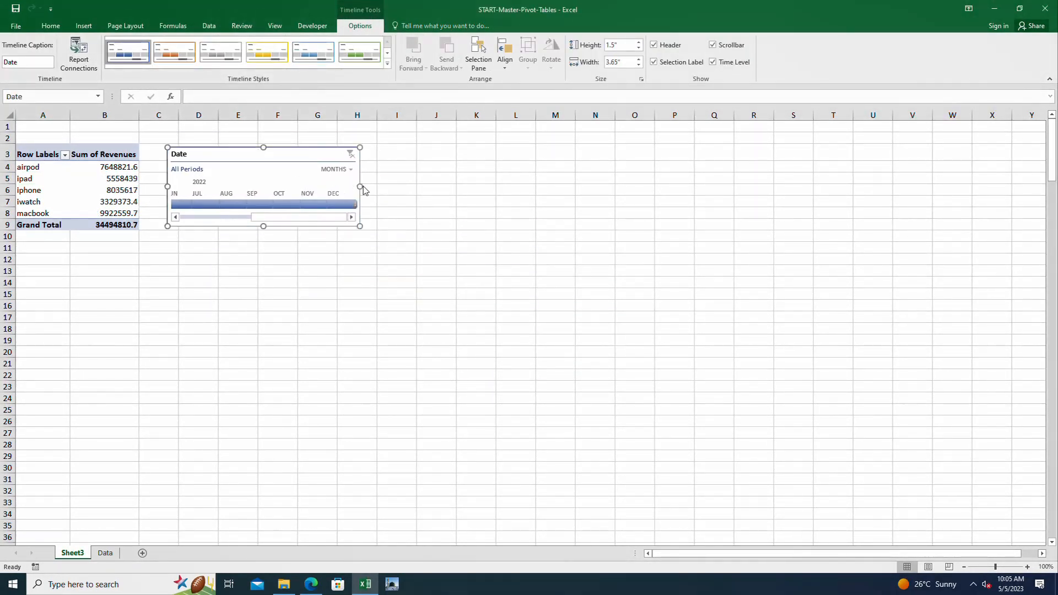
drag(359, 189, 566, 190)
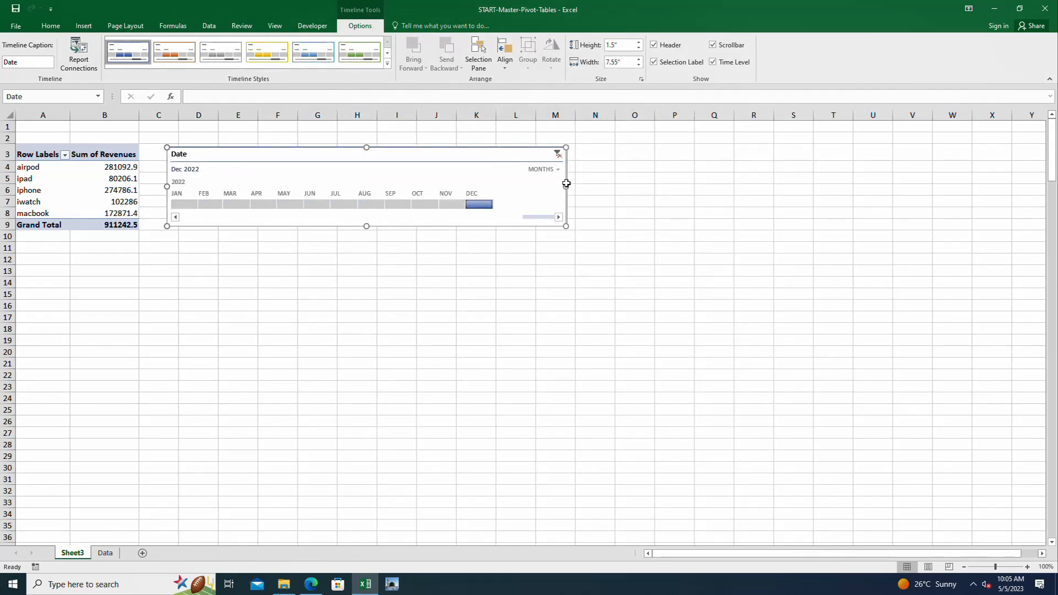
drag(565, 188, 526, 188)
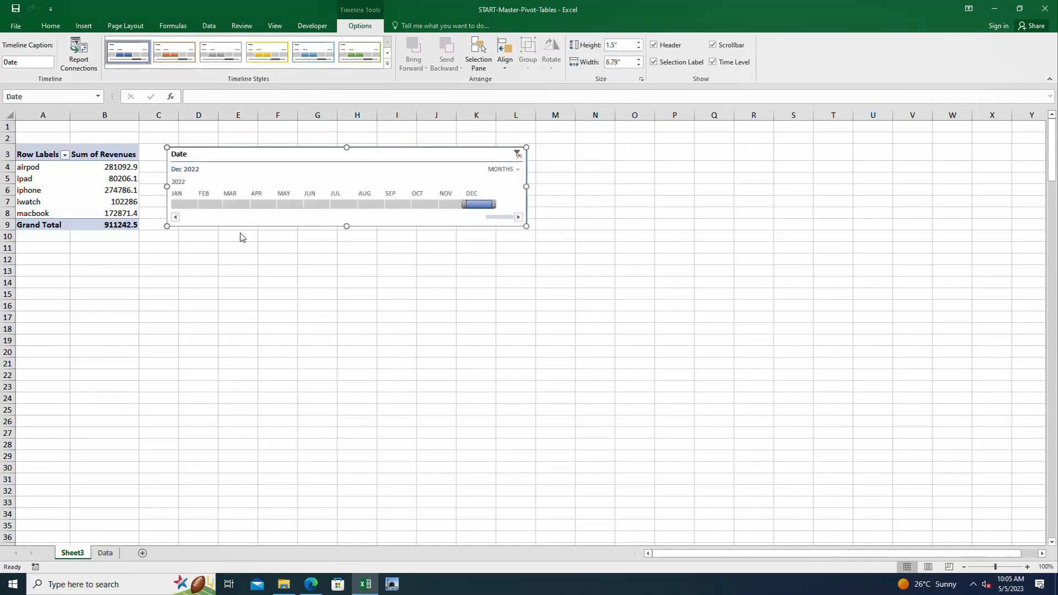
Filter the revenues by single months on the timeline, going through January, February, May, July and October 2022
click(186, 205)
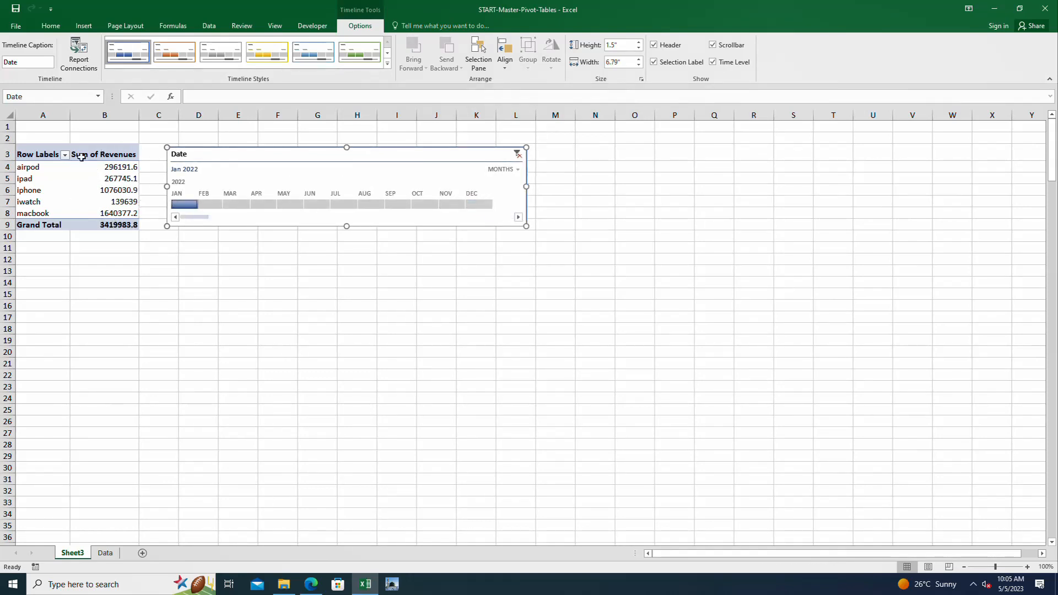
click(217, 206)
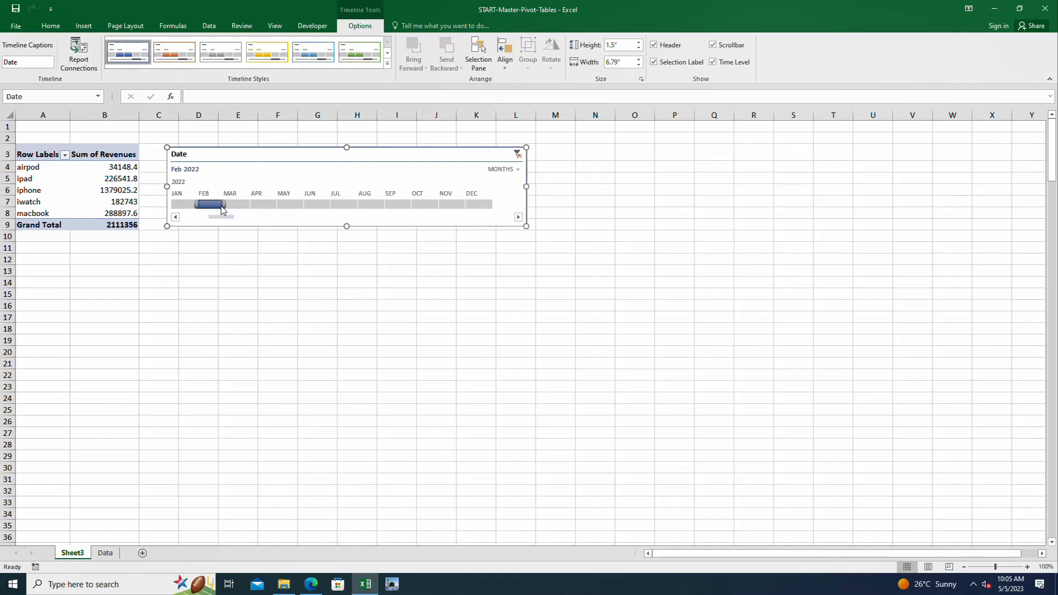
click(289, 205)
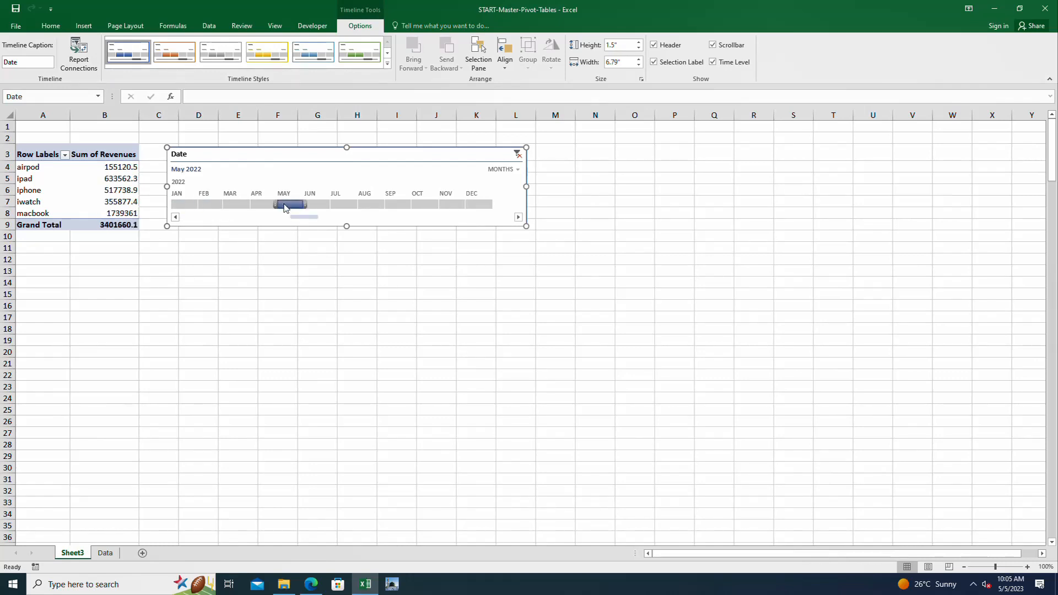
click(337, 206)
click(422, 203)
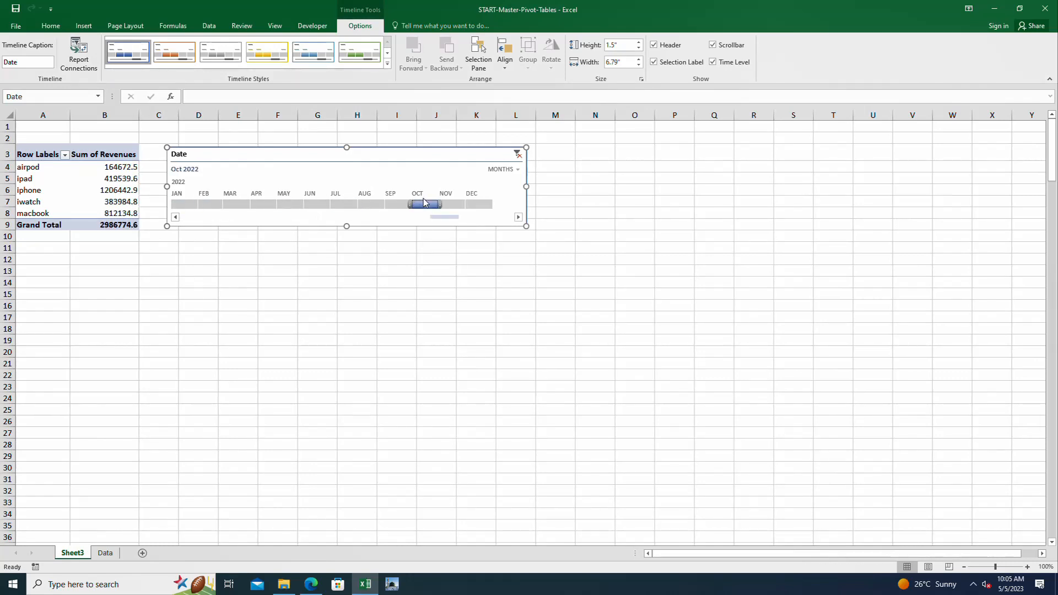
Switch the timeline to quarters and filter through each quarter of 2022, ending on Q1
click(521, 169)
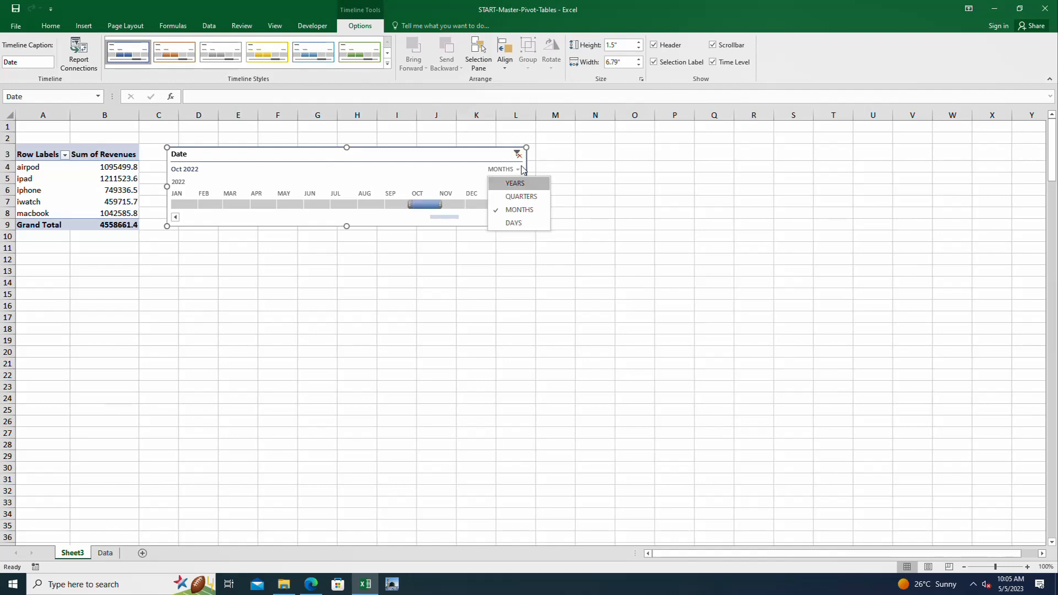
click(528, 196)
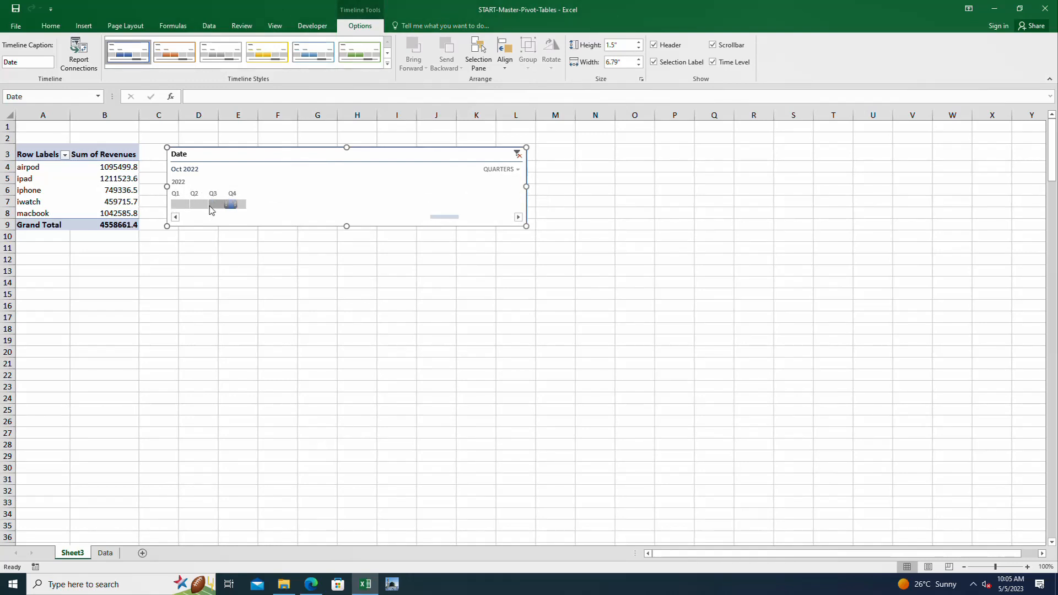
click(180, 204)
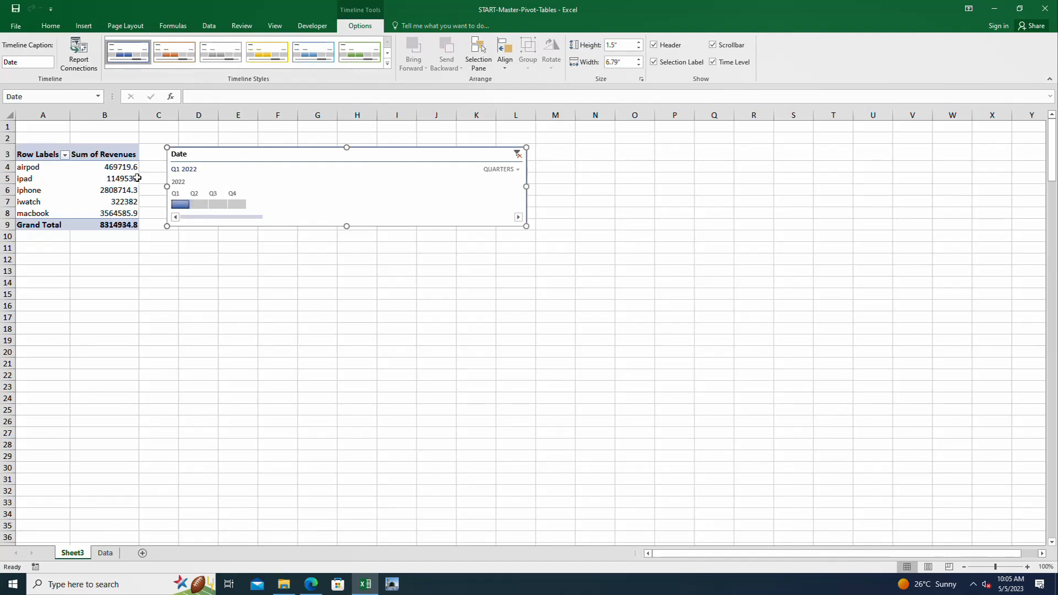
click(199, 204)
click(218, 204)
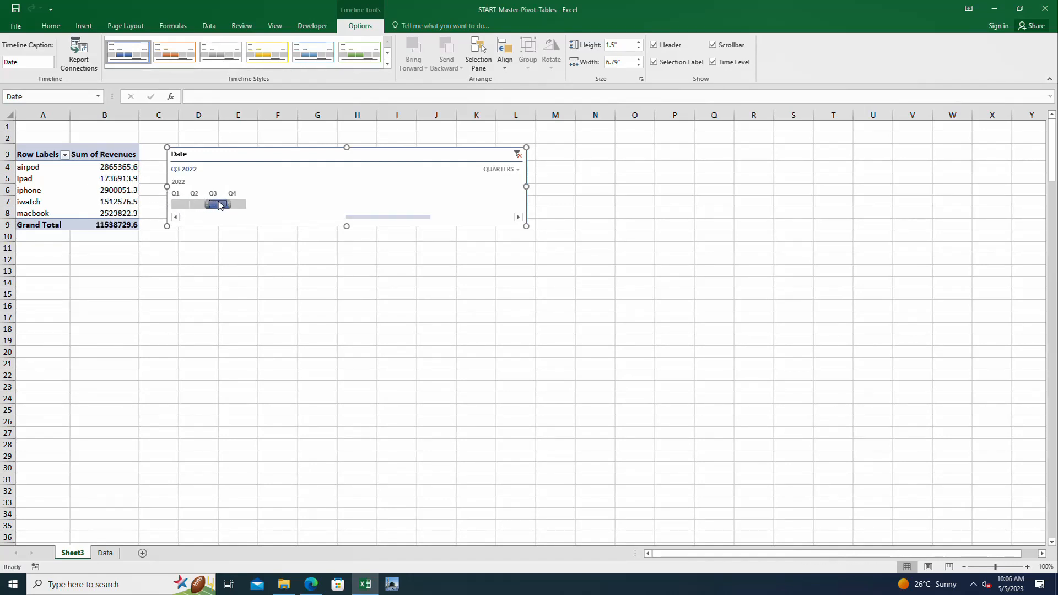
click(243, 204)
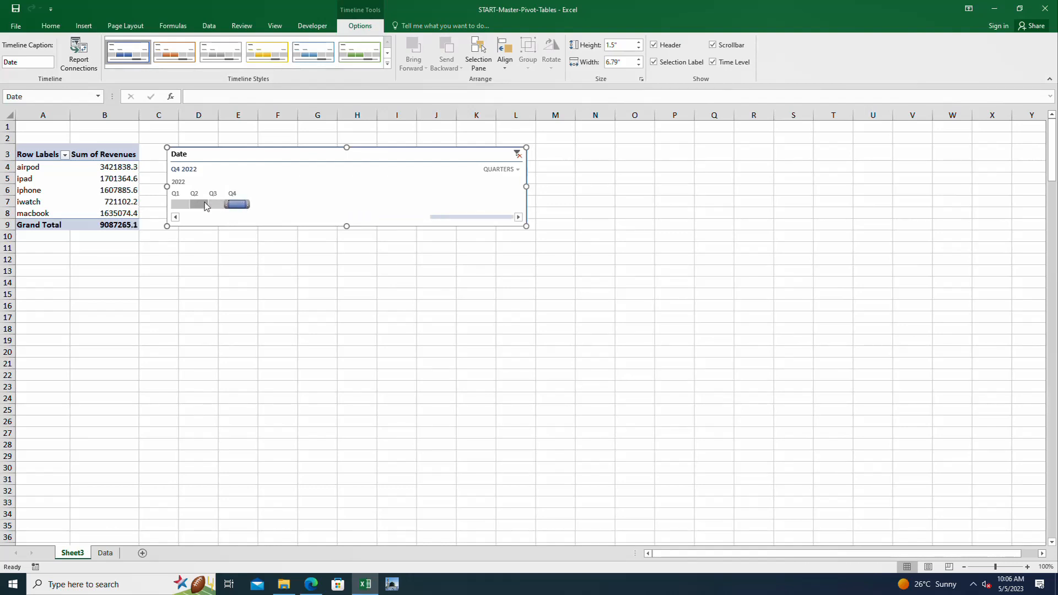
click(181, 205)
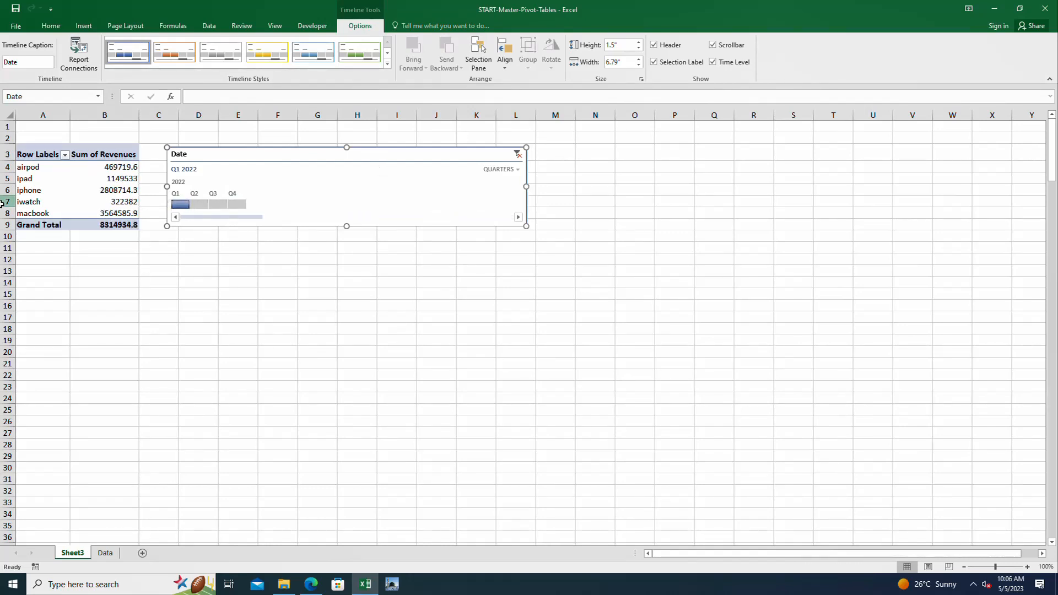
Insert a Region slicer for the PivotTable
click(75, 167)
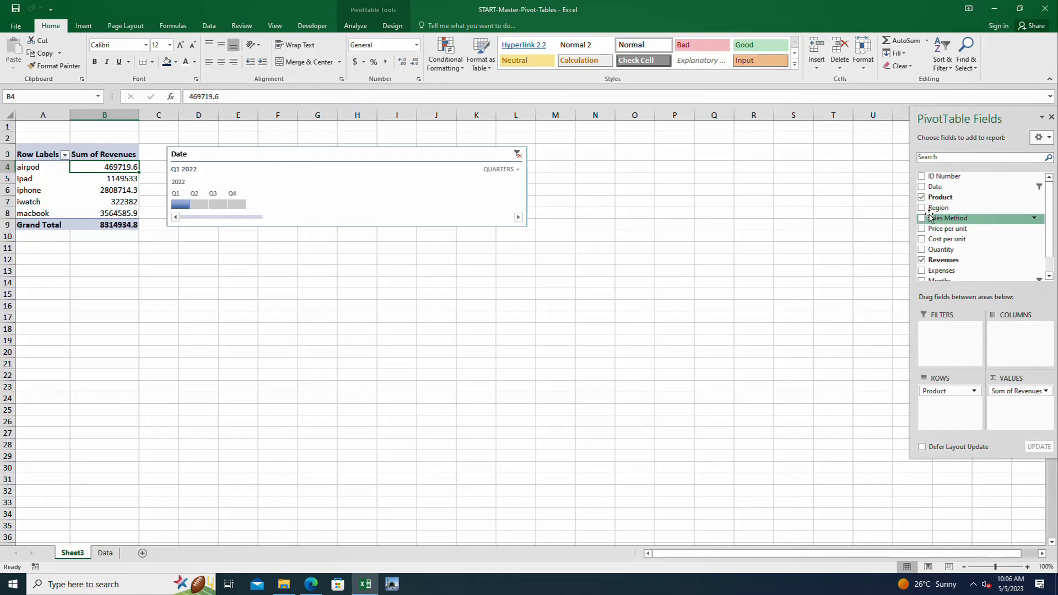
click(355, 26)
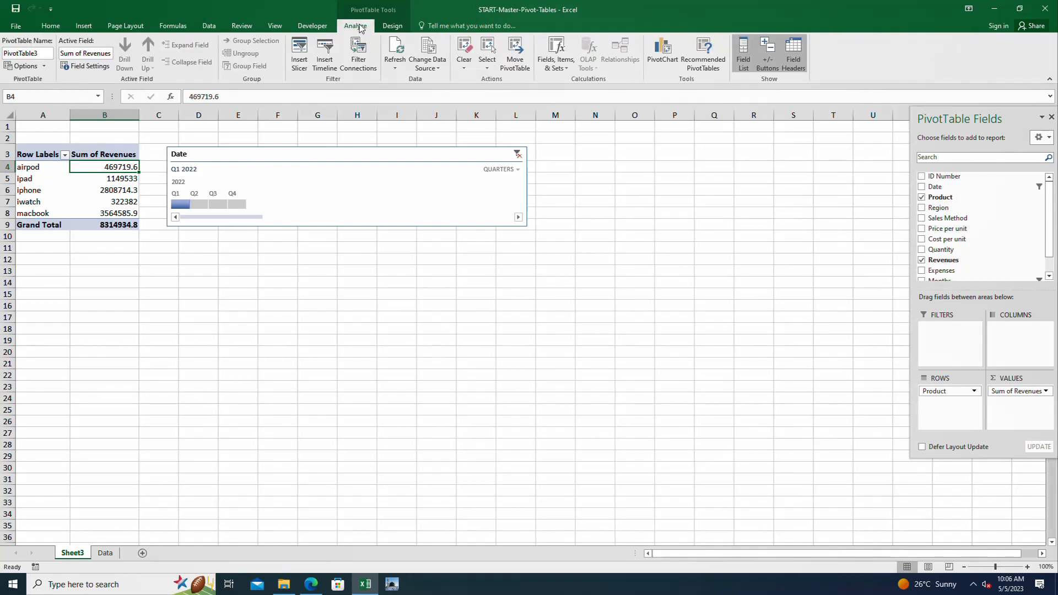
click(301, 53)
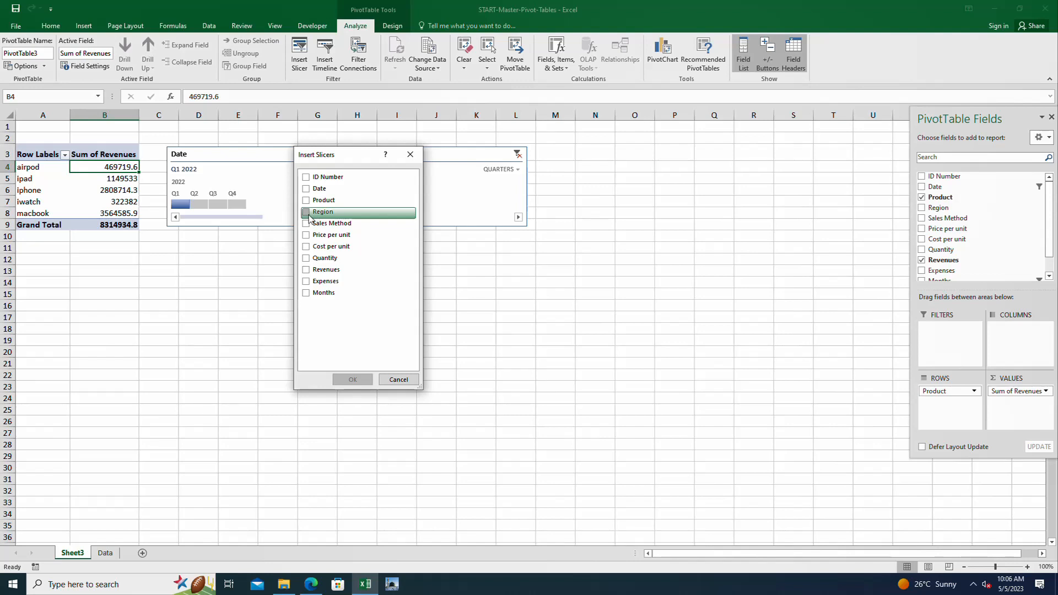
click(306, 212)
click(352, 379)
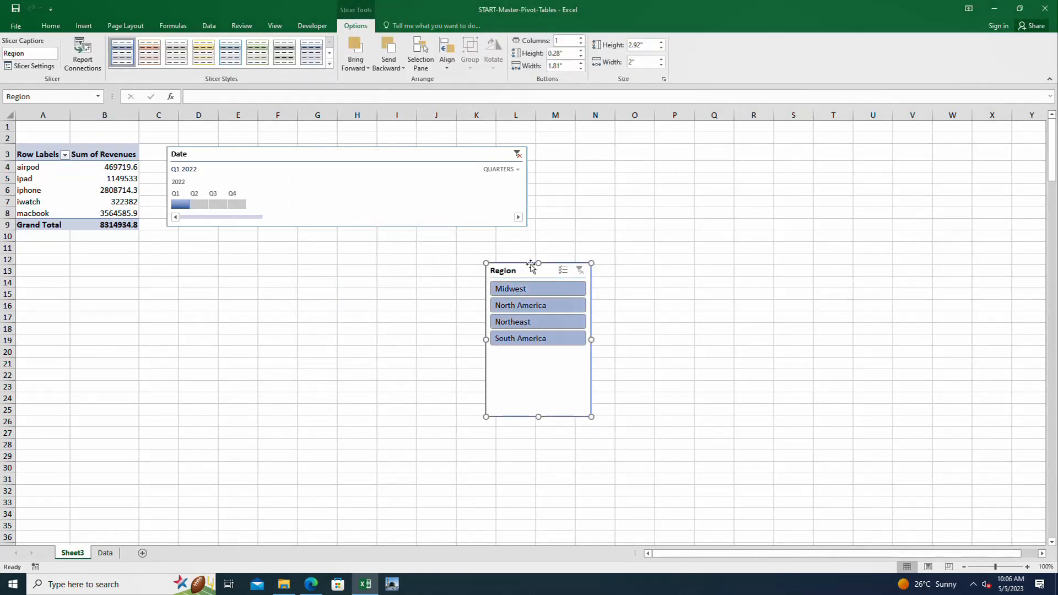
Place the Region slicer directly beneath the PivotTable and widen it to about 2.41 inches
drag(532, 271, 88, 252)
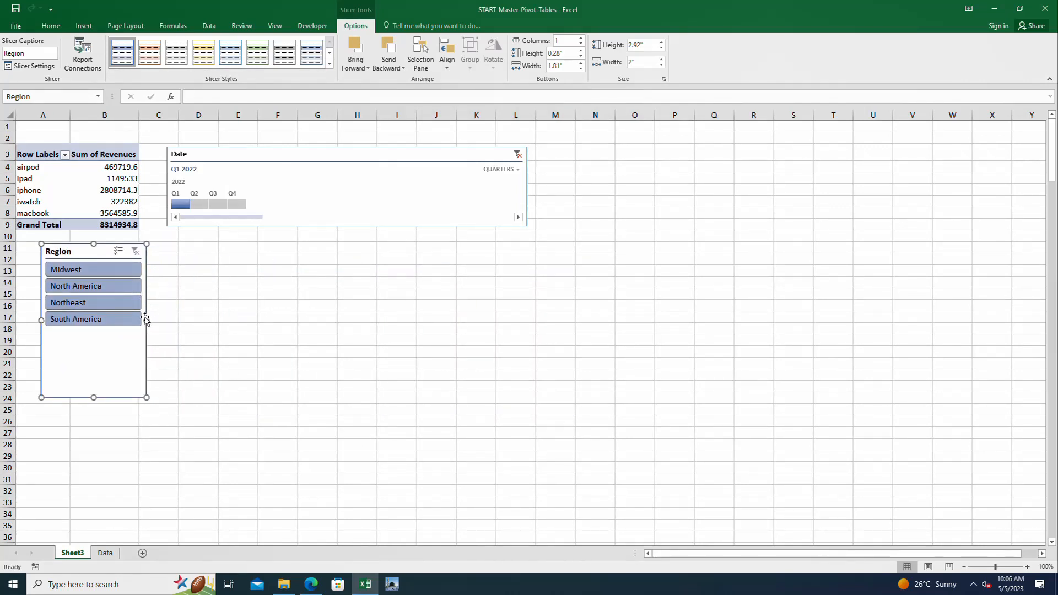
drag(148, 318, 166, 310)
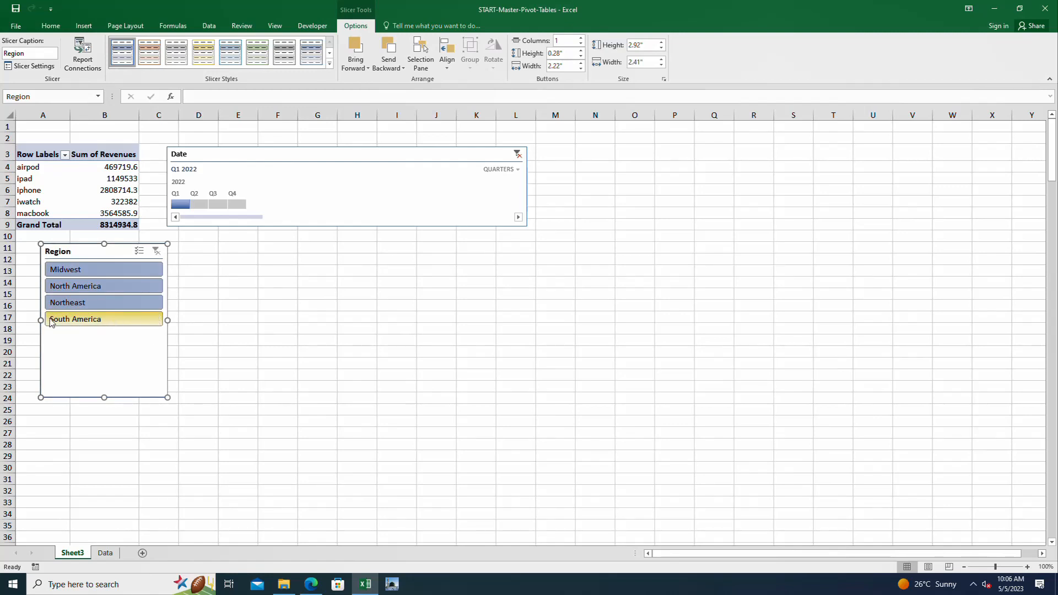
mouse_move(90, 244)
mouse_down()
mouse_move(57, 248)
mouse_move(70, 247)
mouse_up()
Filter the revenues by each single region in the Region slicer, return to Midwest, and clear the slicer's filter
click(102, 264)
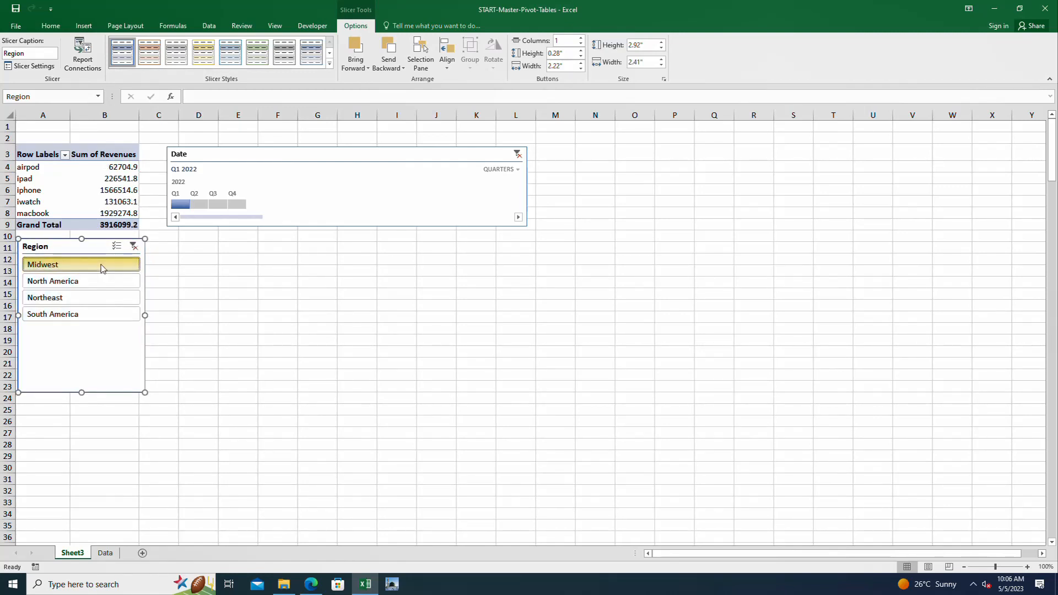
click(72, 282)
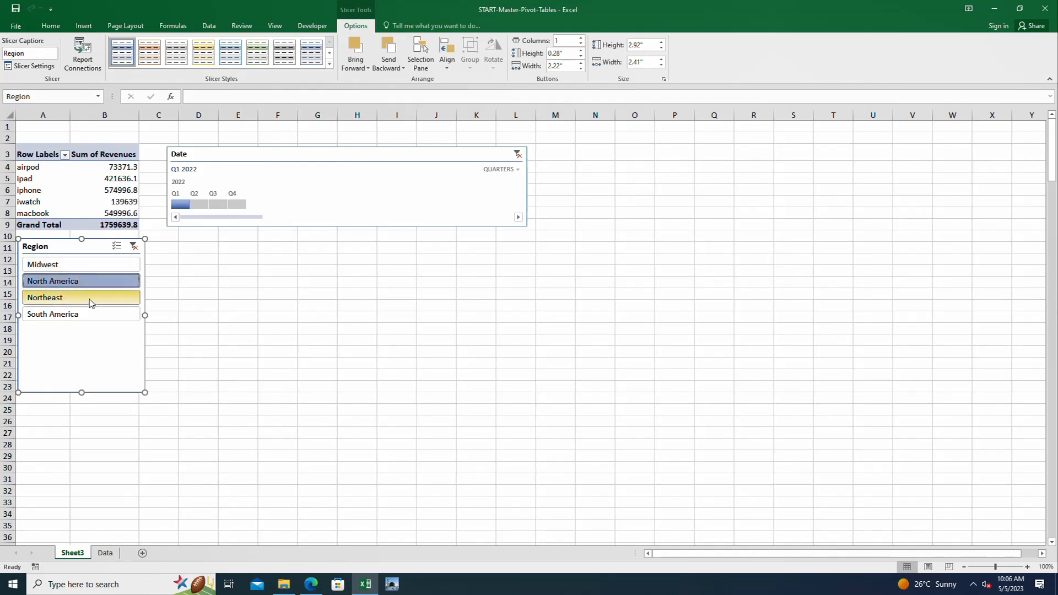
click(91, 298)
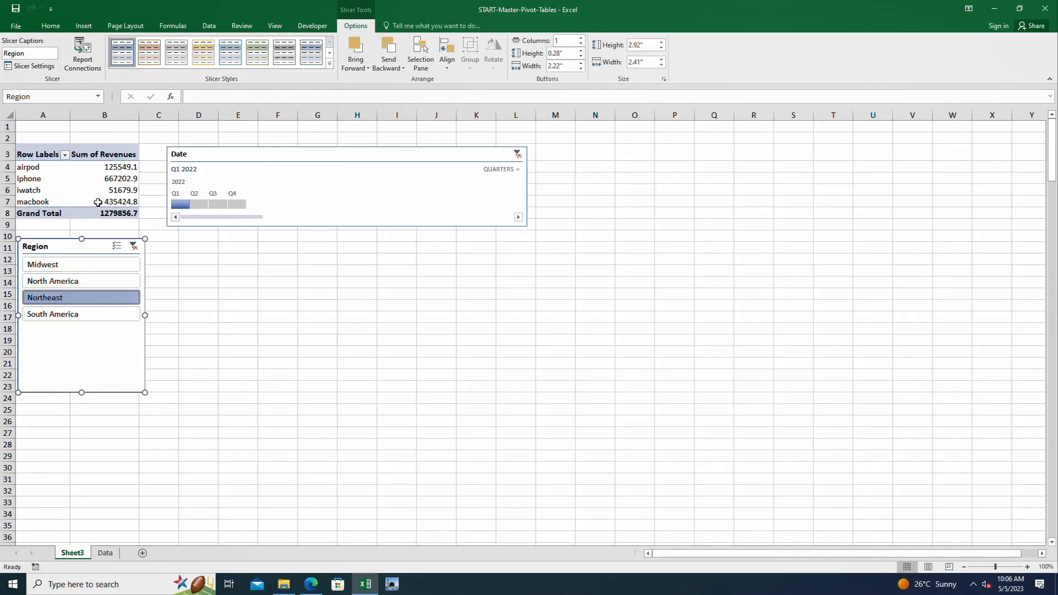
click(82, 314)
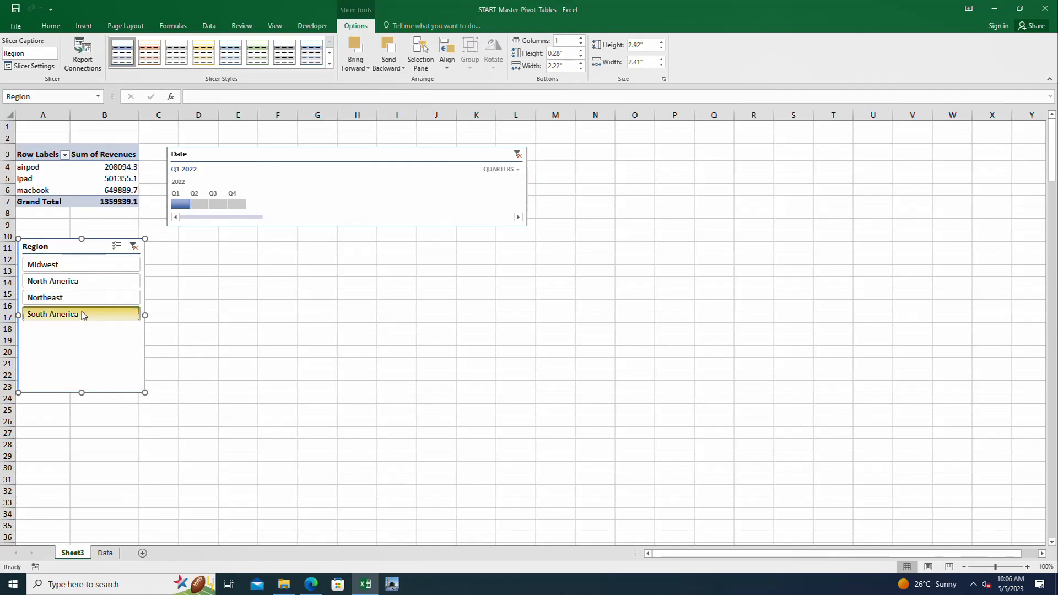
click(83, 265)
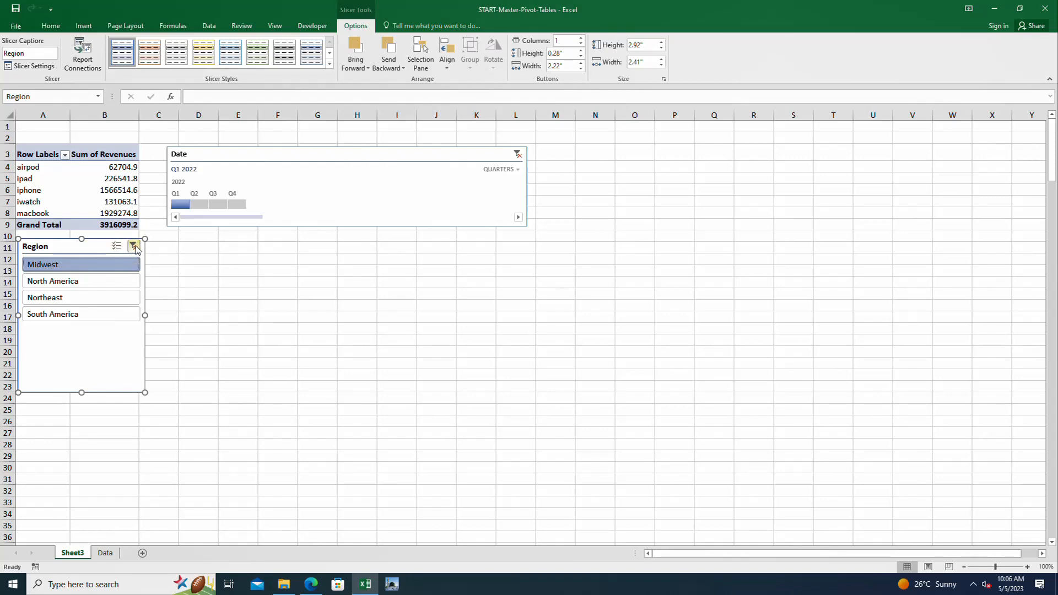
click(134, 247)
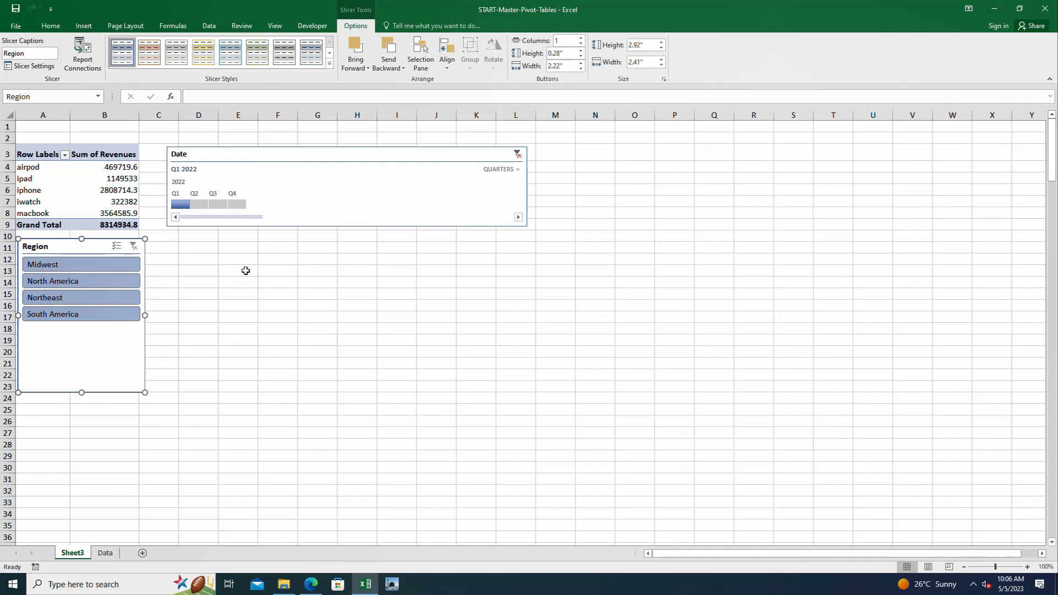
Delete the Date timeline and the Region slicer from the sheet
click(351, 201)
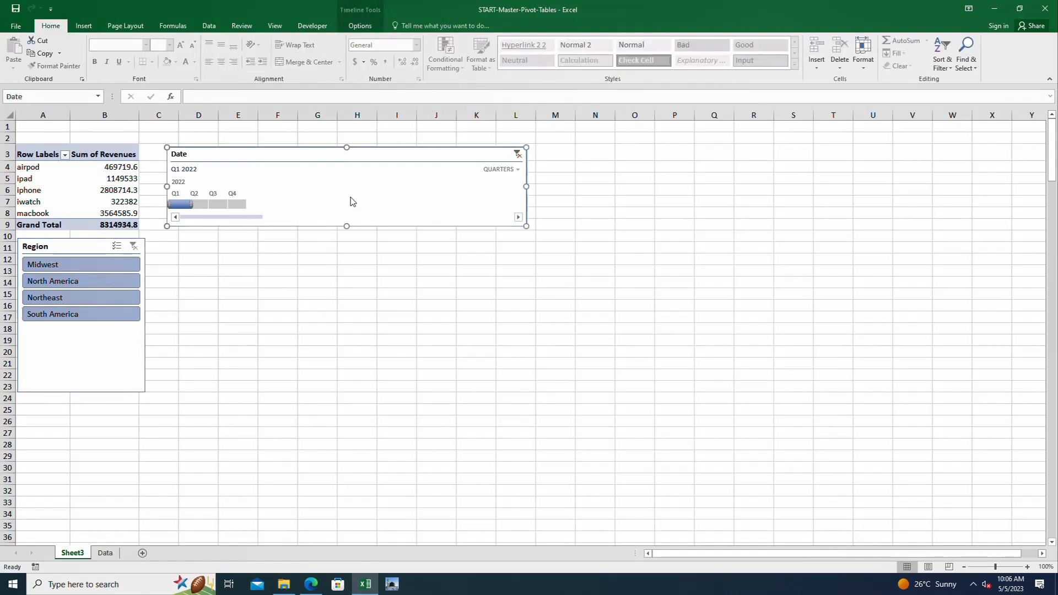
key(Delete)
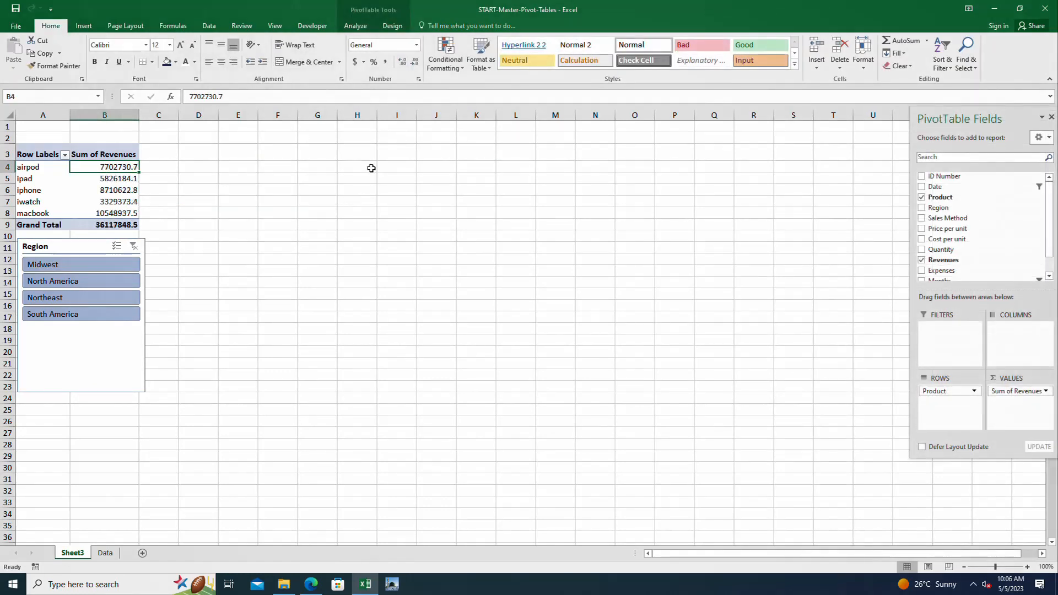
click(106, 246)
key(Escape)
click(66, 244)
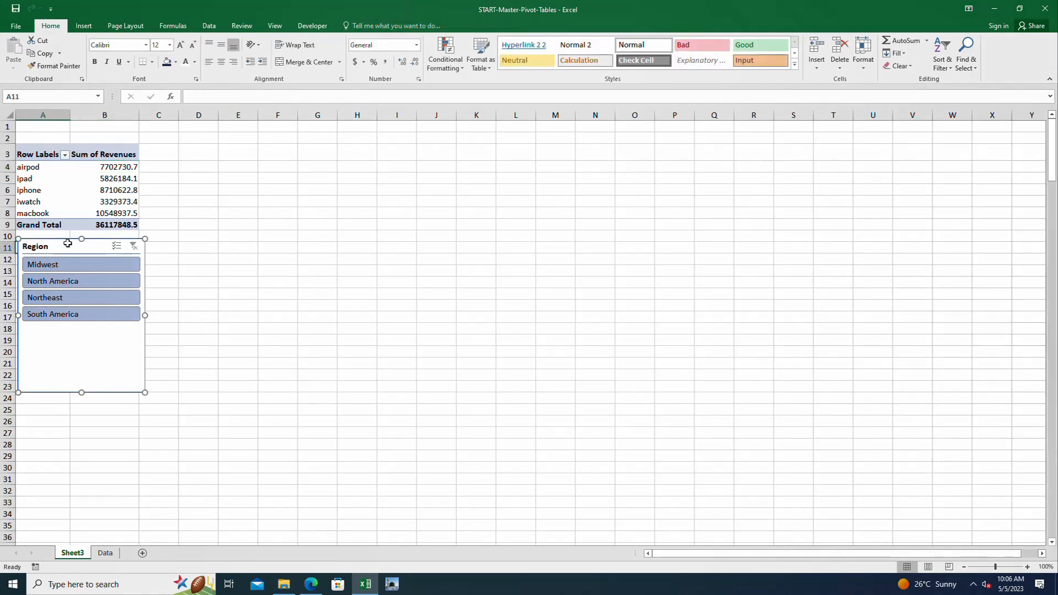
key(Delete)
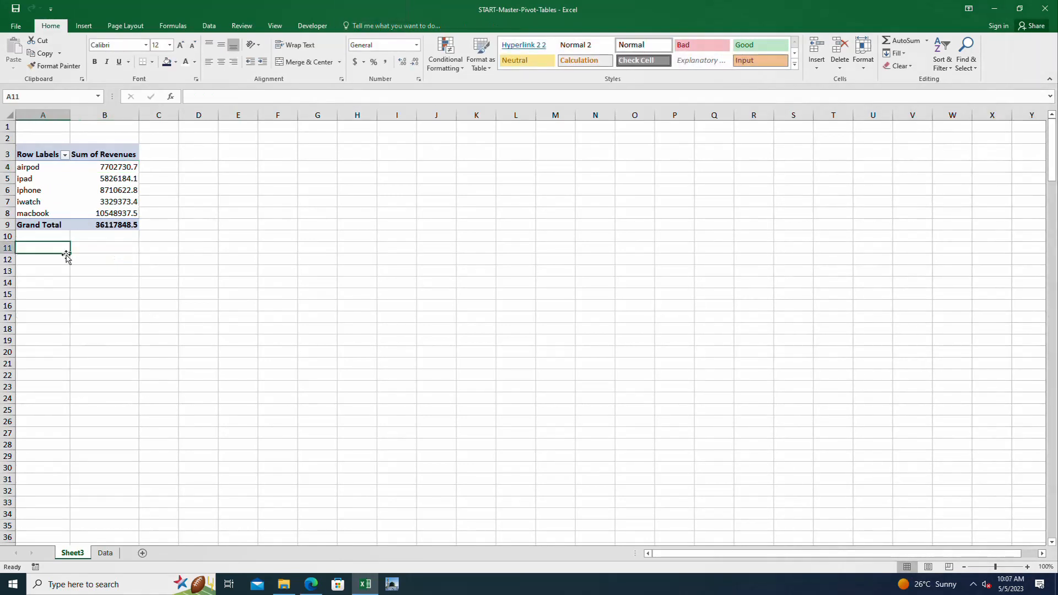
Insert a Clustered Column PivotChart from the PivotTable and place it just beside the table, starting around column D
click(40, 170)
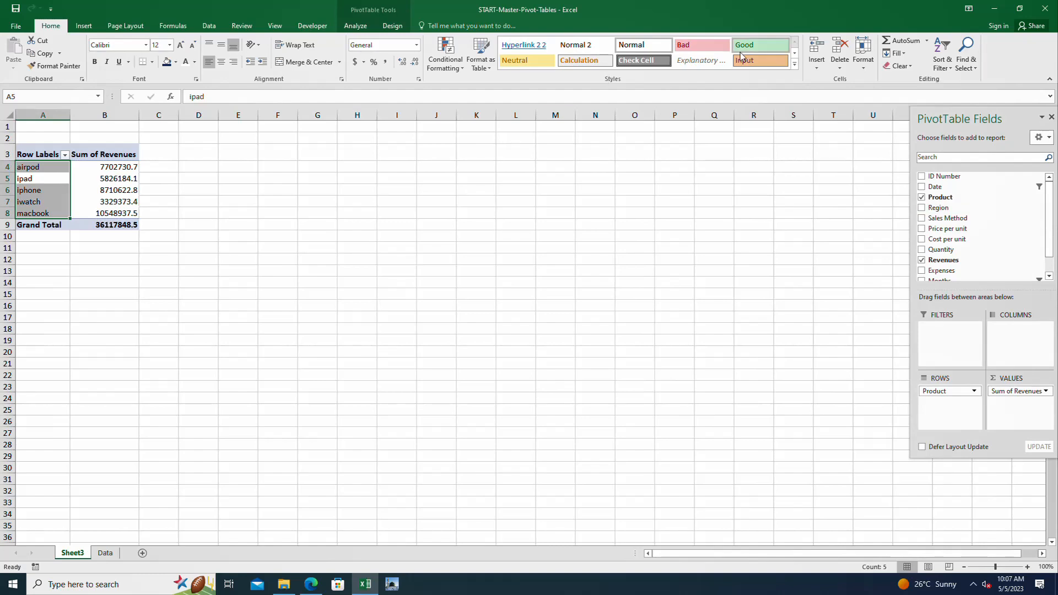
click(363, 27)
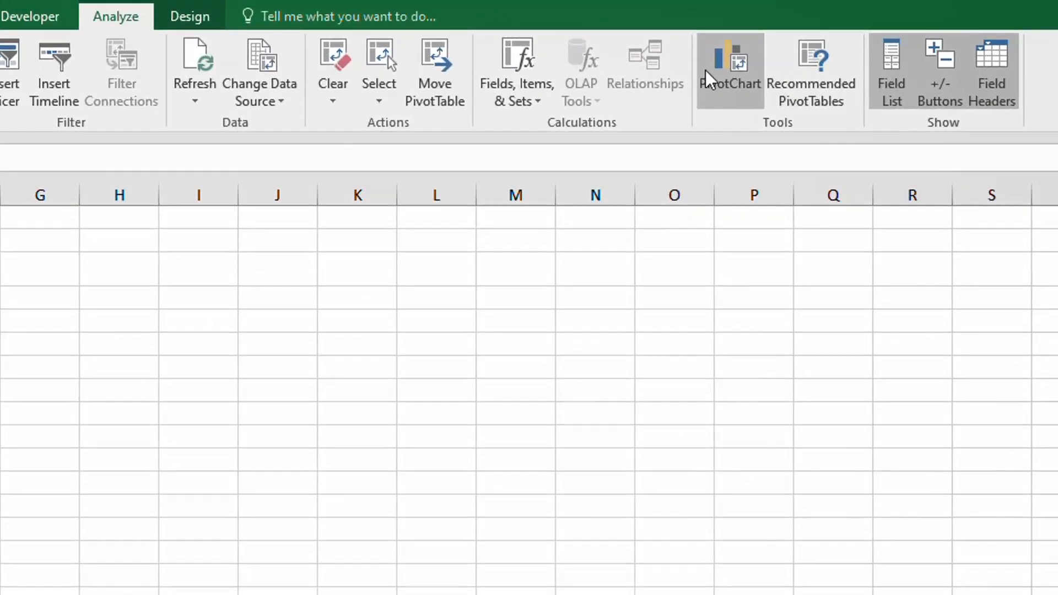
click(734, 64)
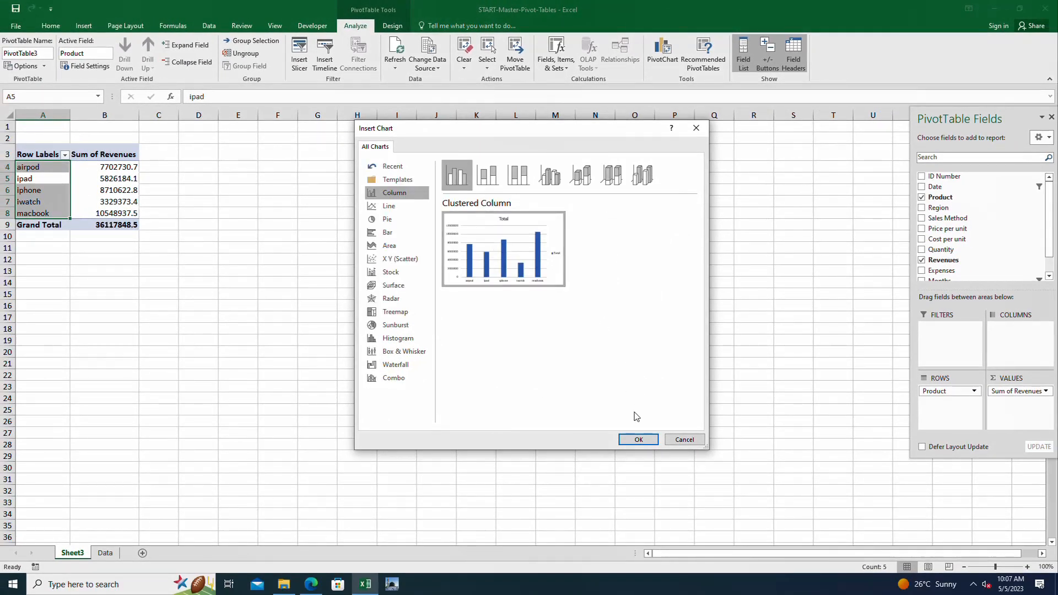
click(637, 440)
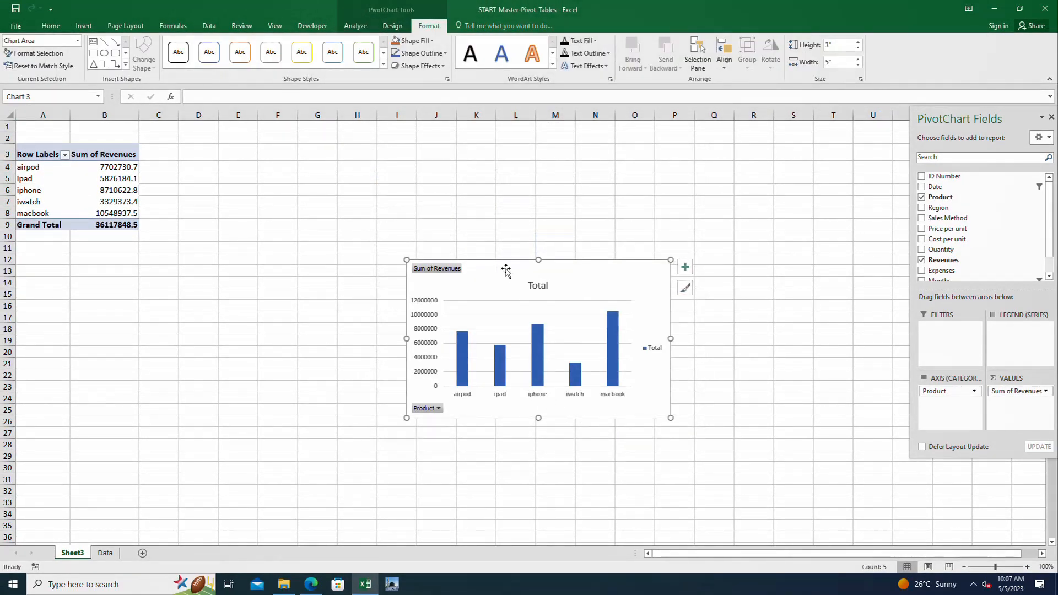
drag(510, 272, 264, 150)
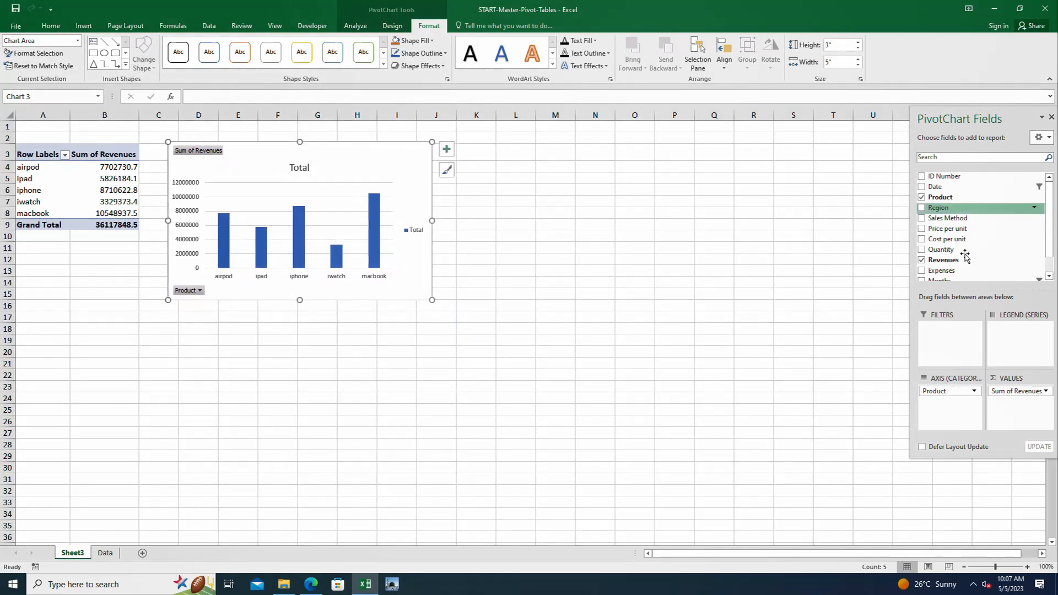
Add Region as the PivotChart's legend series and filter Midwest out of the chart
drag(938, 207, 1018, 331)
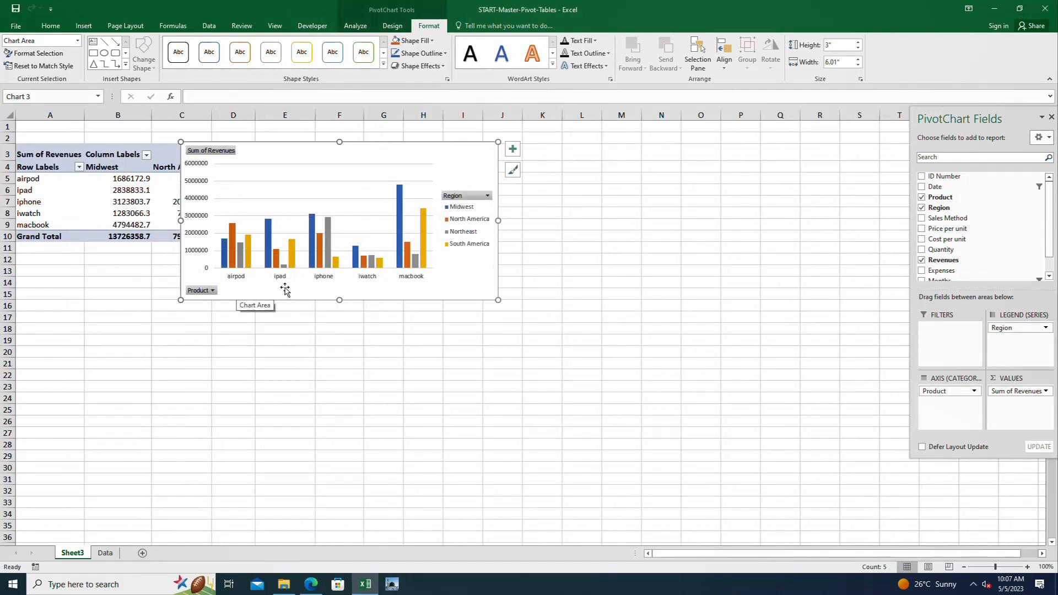
click(487, 196)
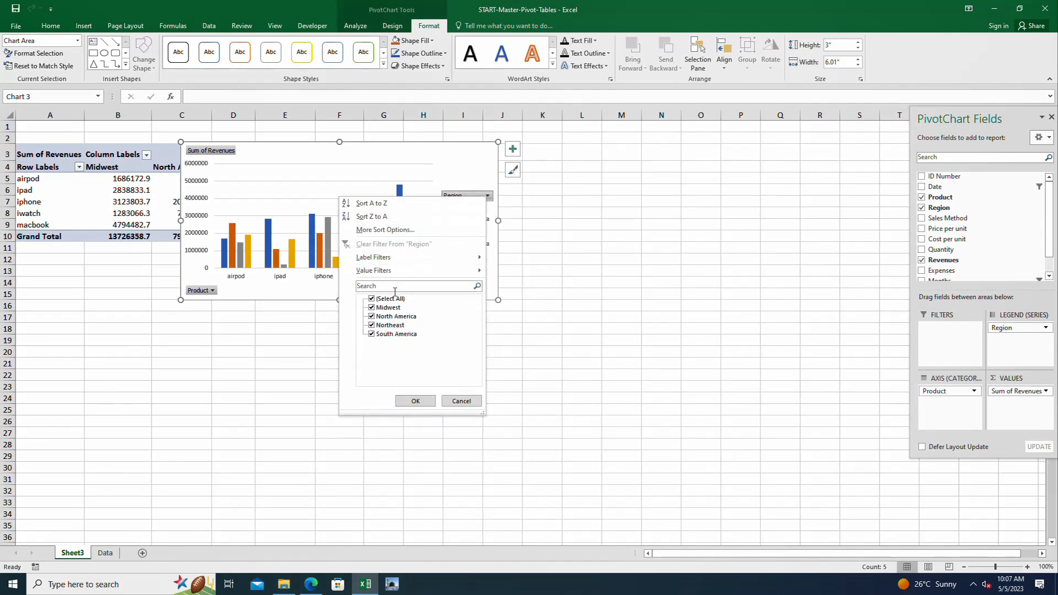
click(389, 308)
click(415, 401)
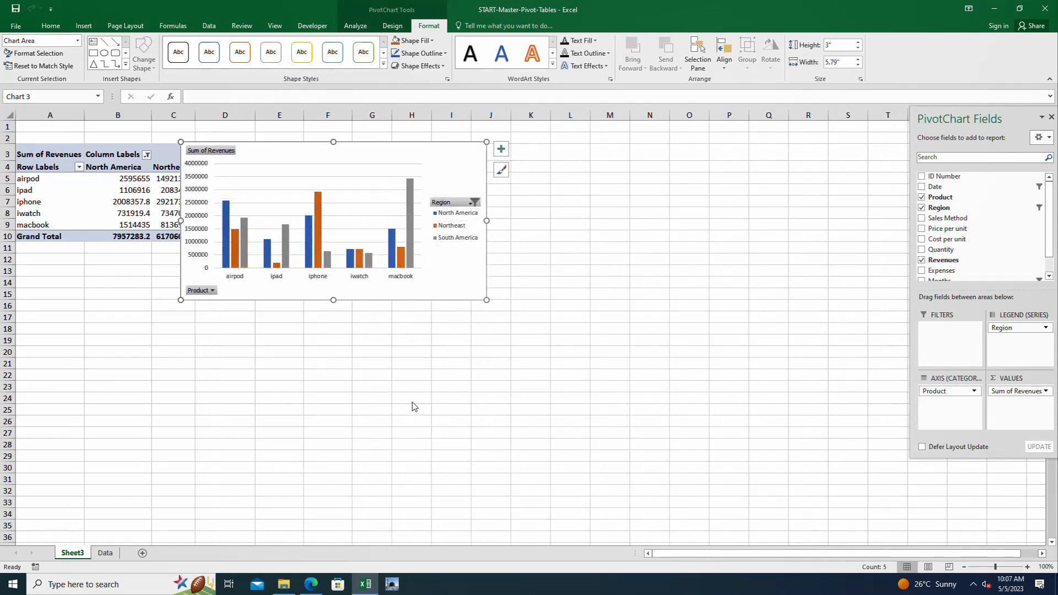
Exclude North America from the PivotChart's Region filter as well, keeping Northeast and South America selected
click(473, 203)
click(374, 323)
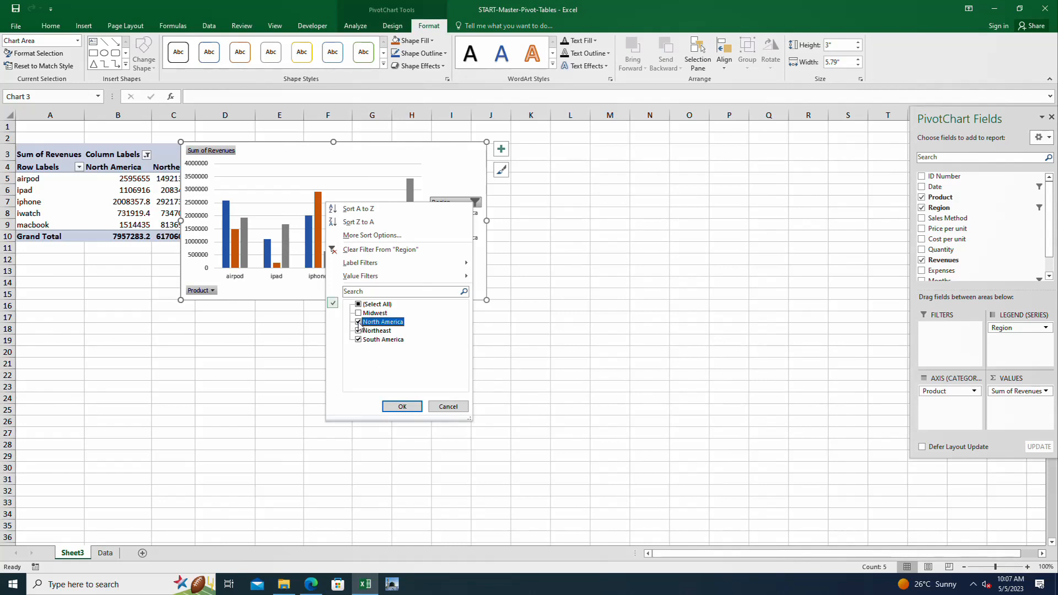
click(358, 322)
click(401, 407)
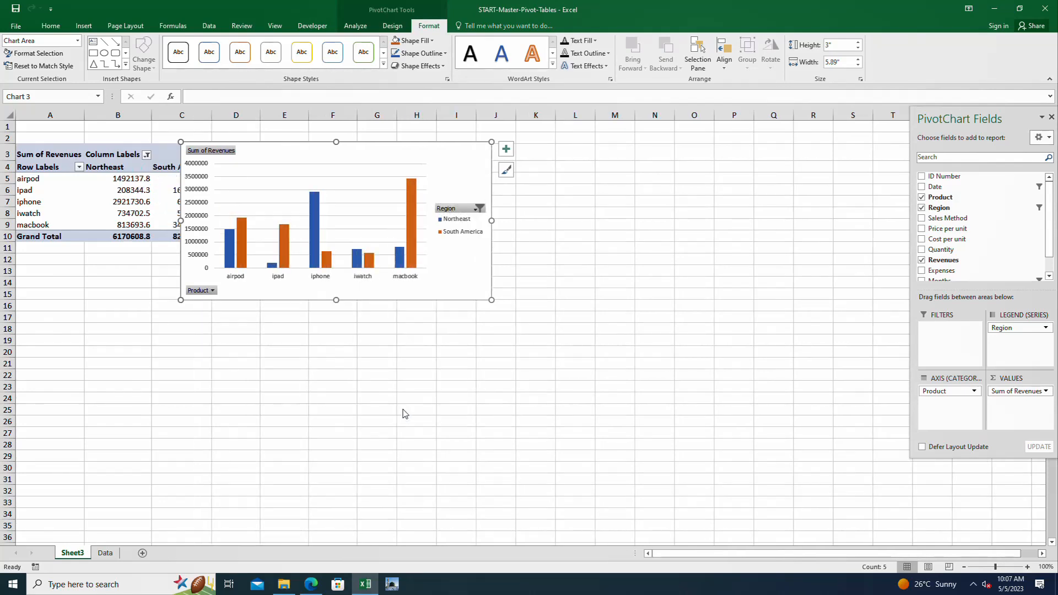